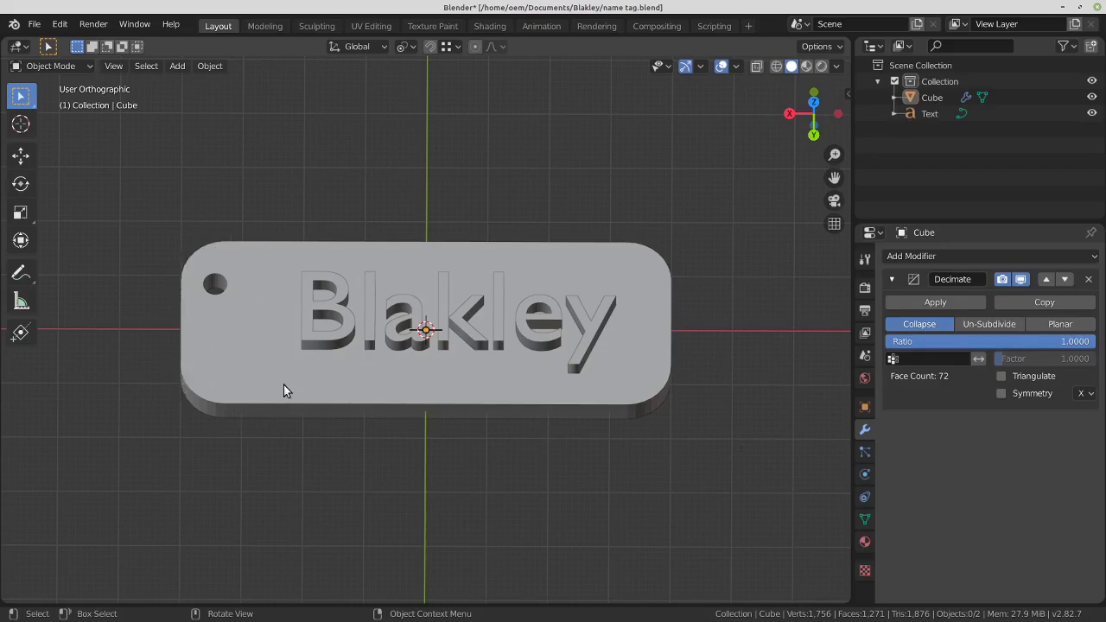
Orbit the finished name tag and briefly toggle its 3D-Print check results
middle_drag(527, 417, 613, 388)
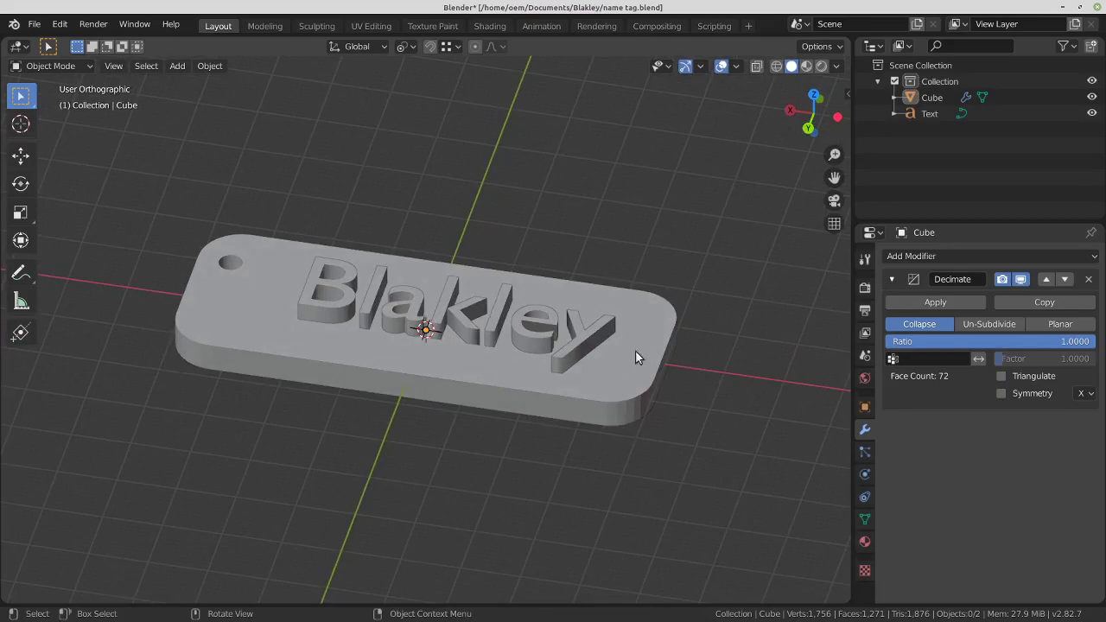
click(847, 93)
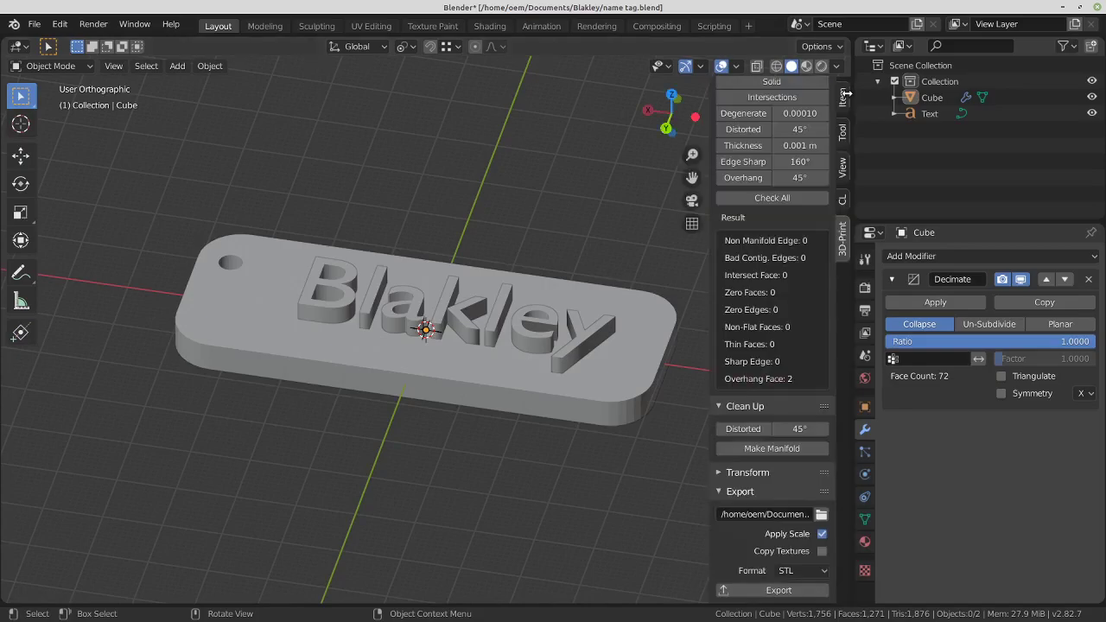
key(n)
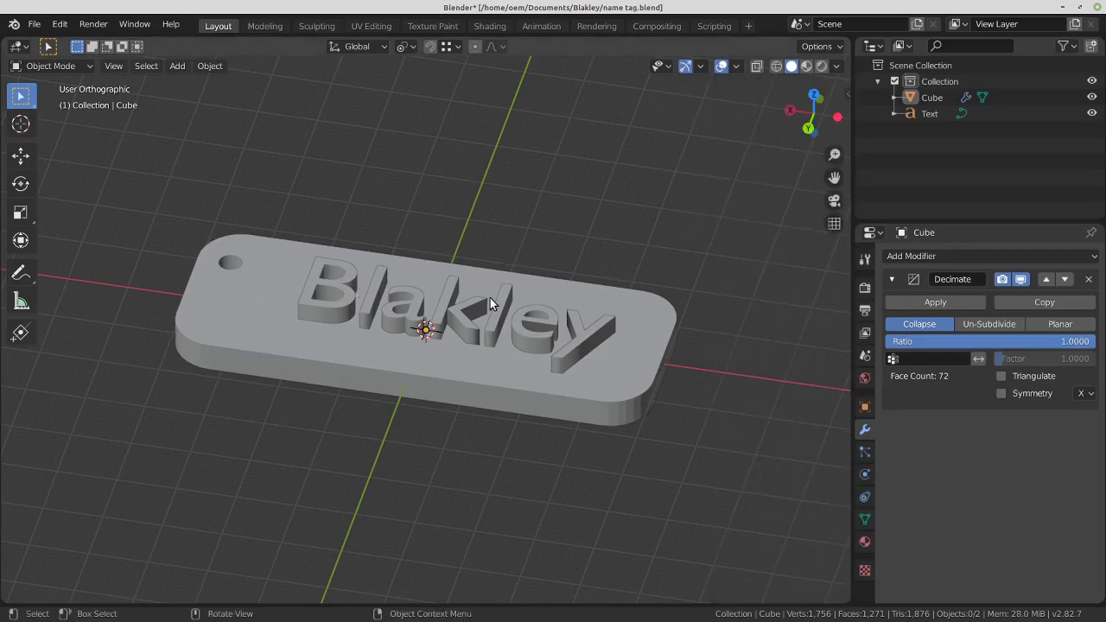
mouse_move(224, 260)
middle_down()
mouse_move(253, 347)
mouse_move(205, 255)
middle_up()
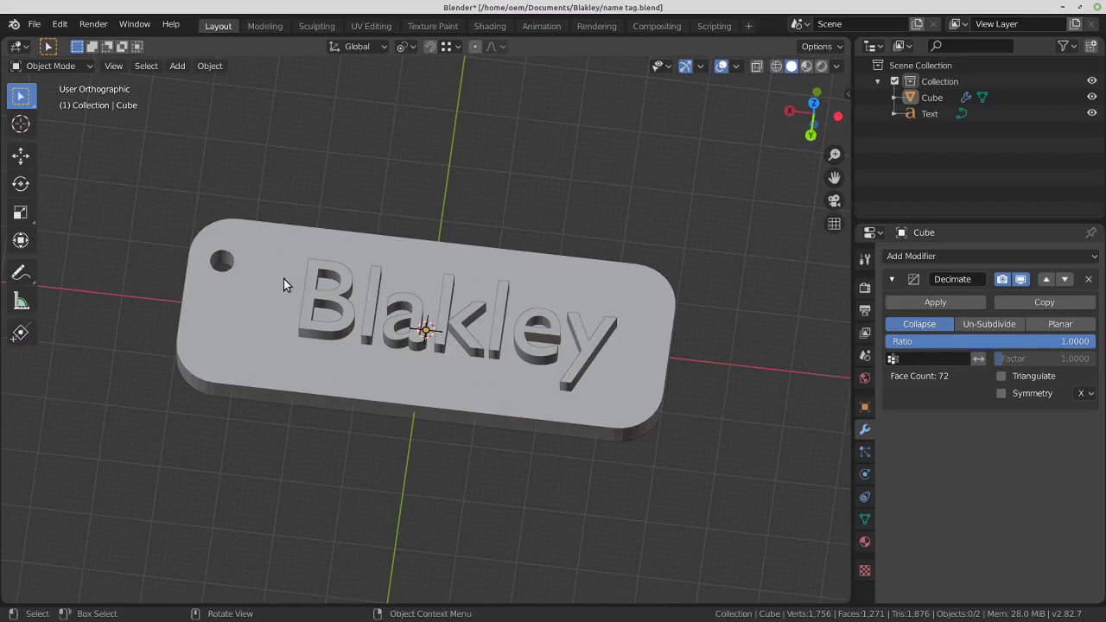
Start a new General scene, discarding the unsaved tag changes
click(34, 23)
mouse_move(49, 43)
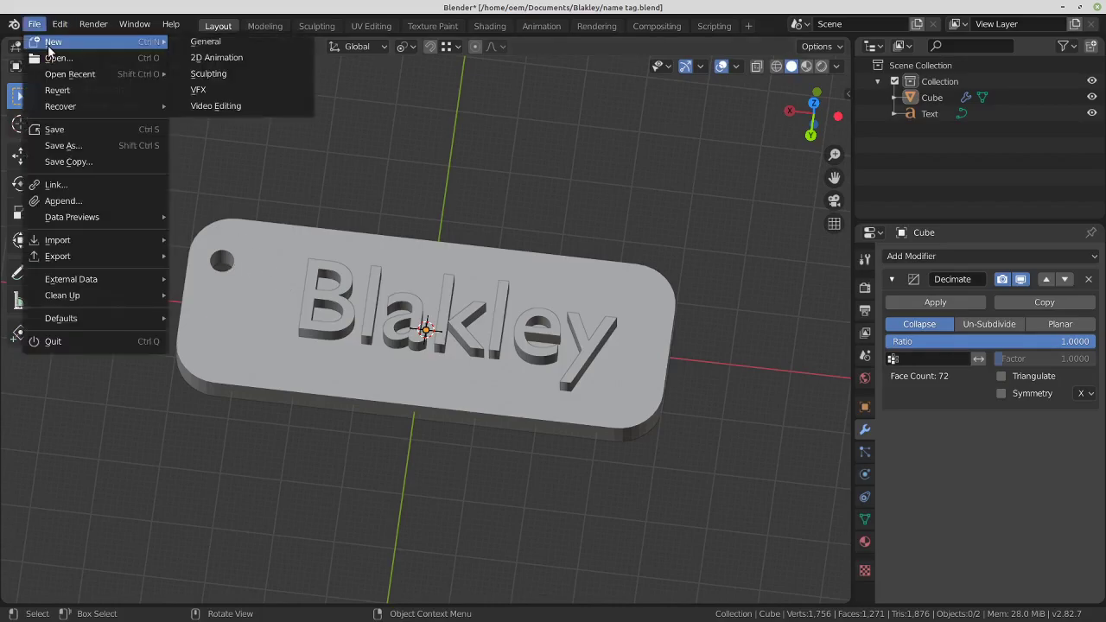
click(208, 43)
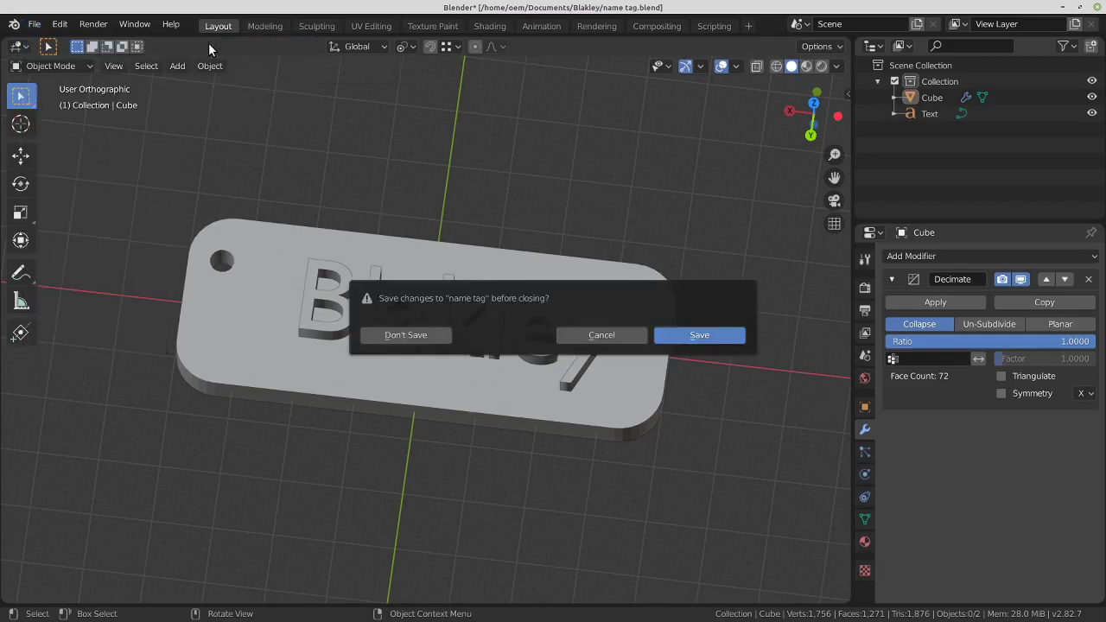
click(393, 337)
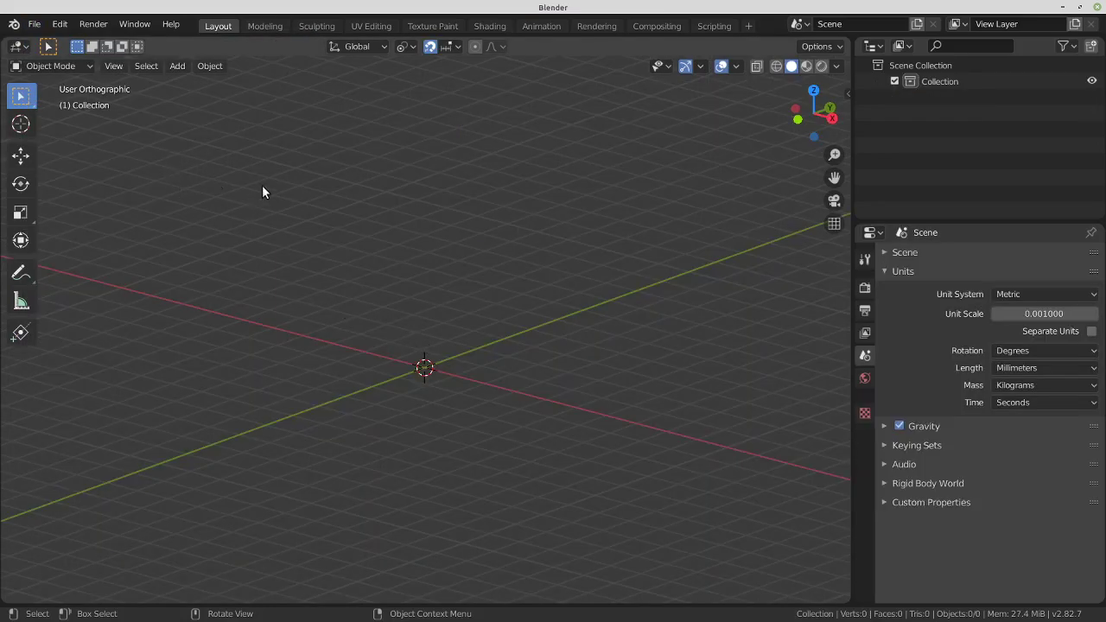
middle_drag(263, 188, 275, 218)
Add a cube and set its creation size to 23.6 mm
click(176, 67)
mouse_move(186, 82)
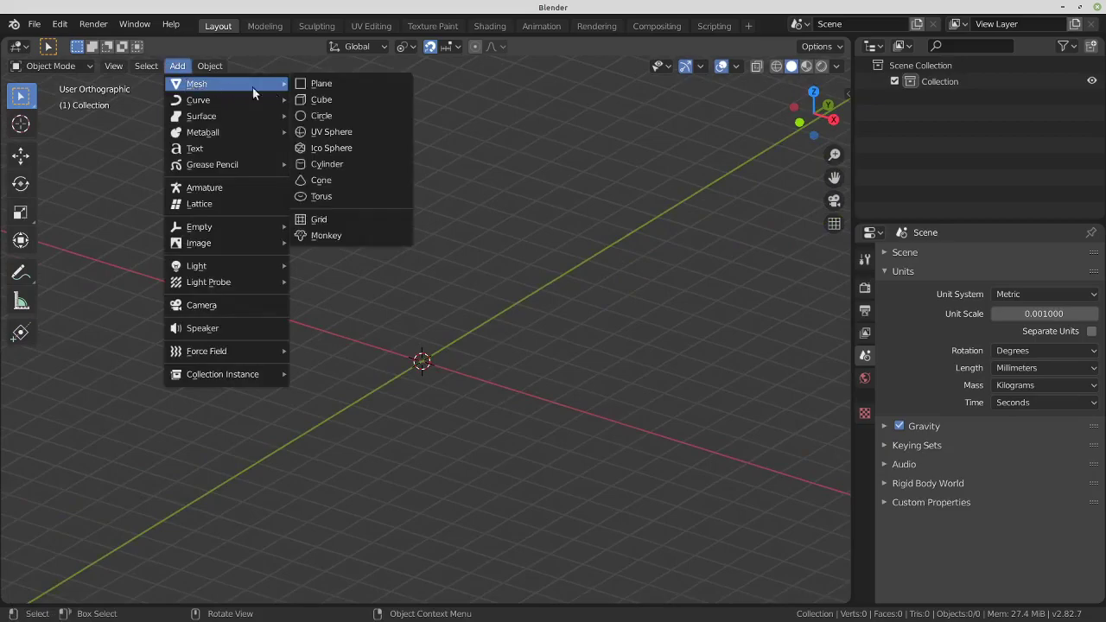
click(329, 102)
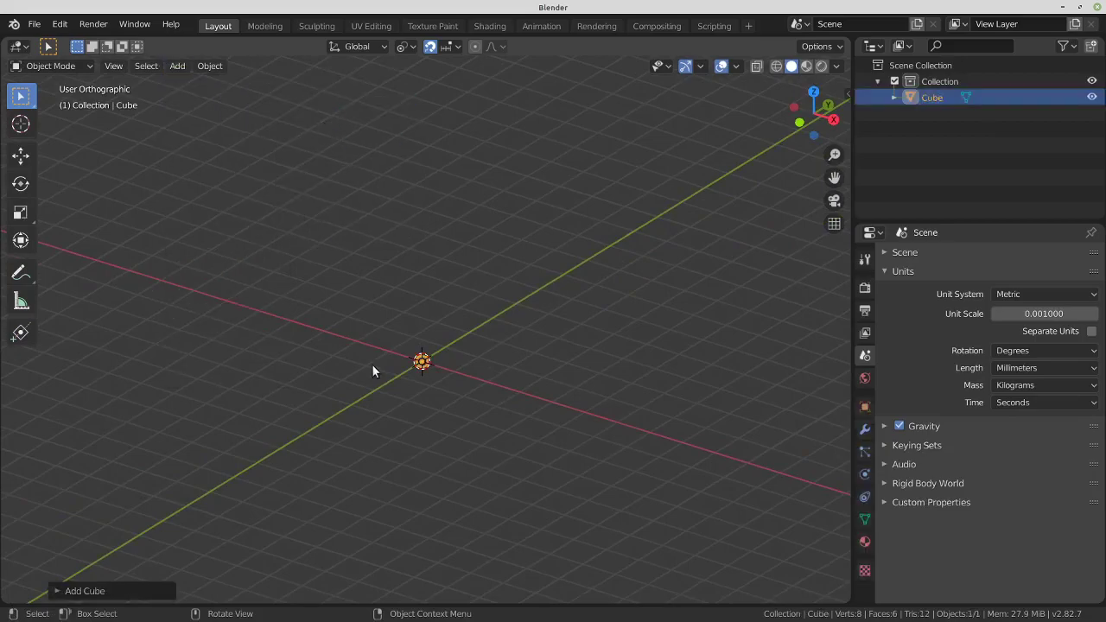
click(97, 593)
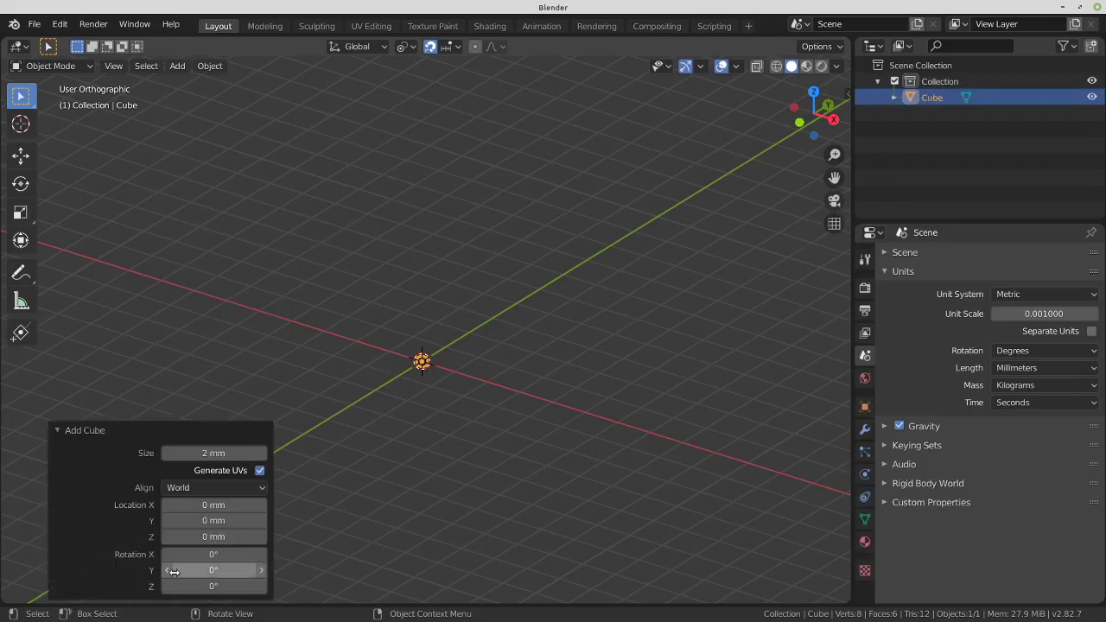
drag(200, 453, 5, 407)
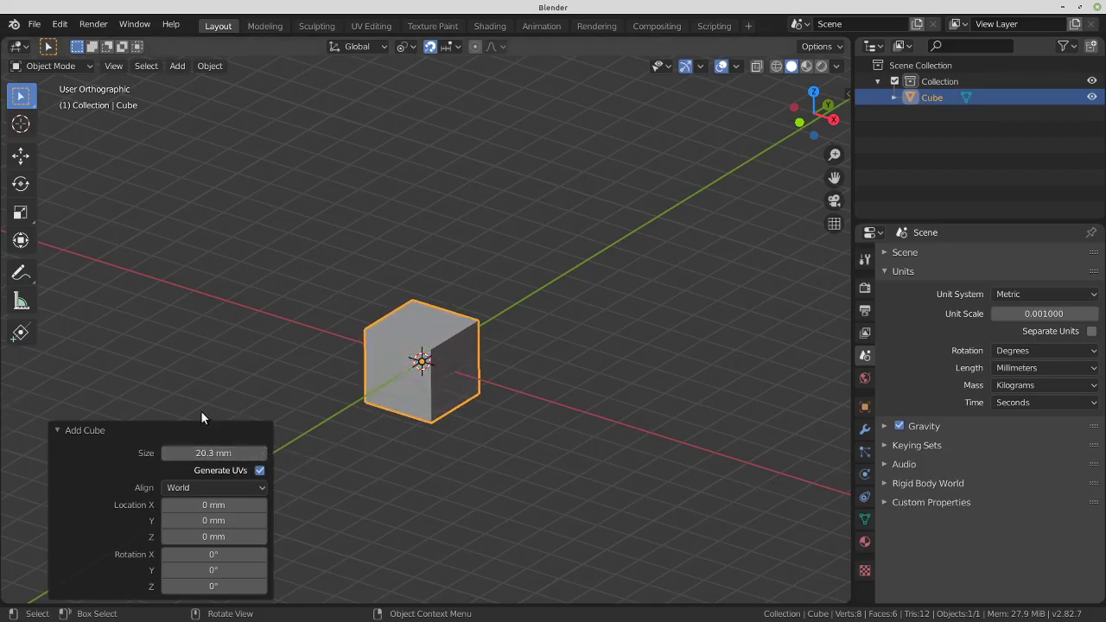
drag(190, 453, 0, 508)
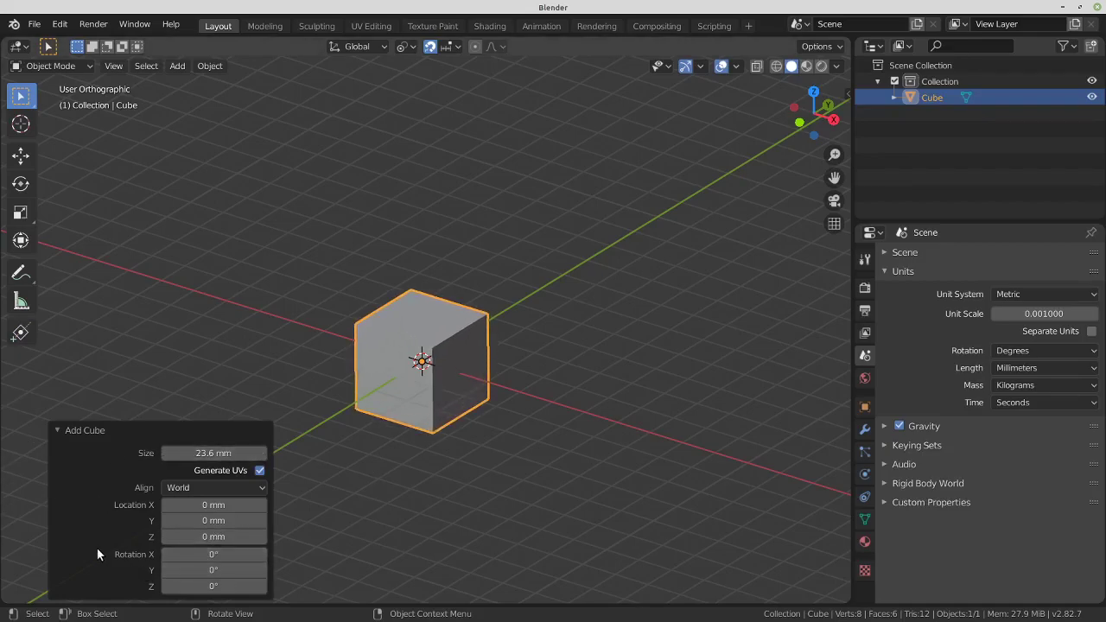
click(58, 429)
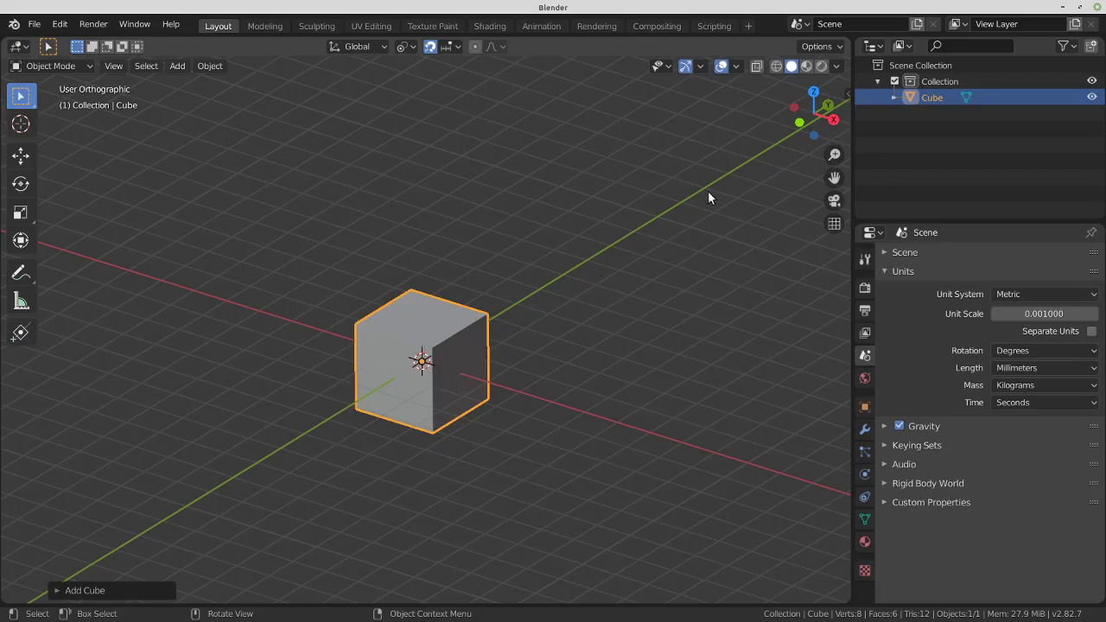
In the Item sidebar, set the cube's X dimension to 80 mm
click(847, 93)
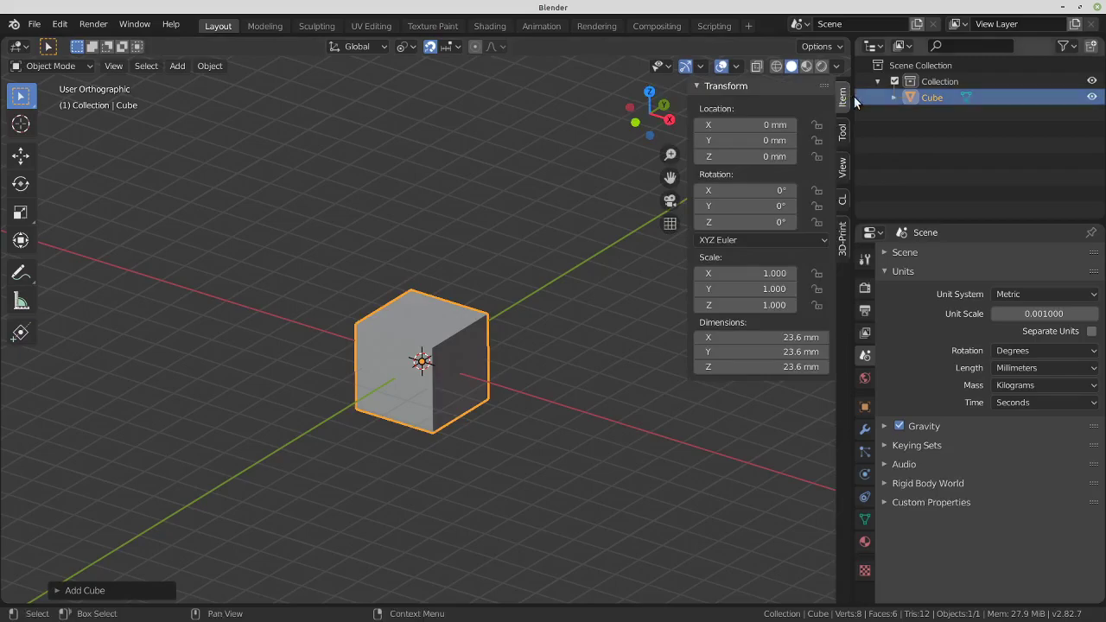
click(598, 153)
key(n)
key(n)
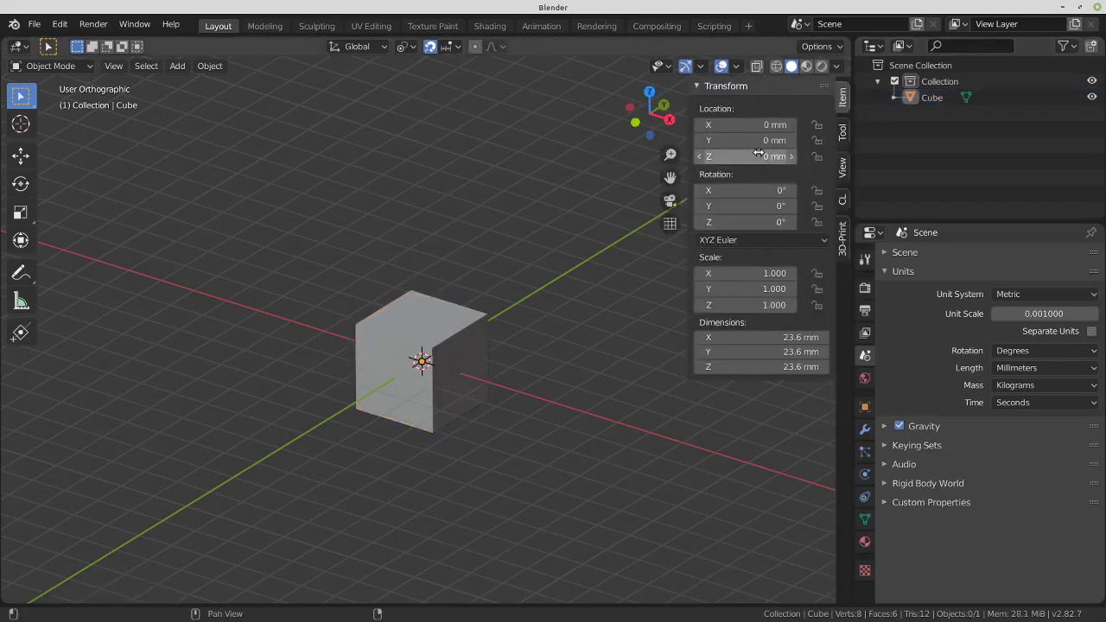
click(762, 337)
key(Escape)
mouse_move(736, 337)
mouse_down()
mouse_move(691, 337)
mouse_move(736, 337)
mouse_move(726, 337)
mouse_up()
key(ctrl+z)
key(Escape)
click(758, 337)
text(80)
key(Return)
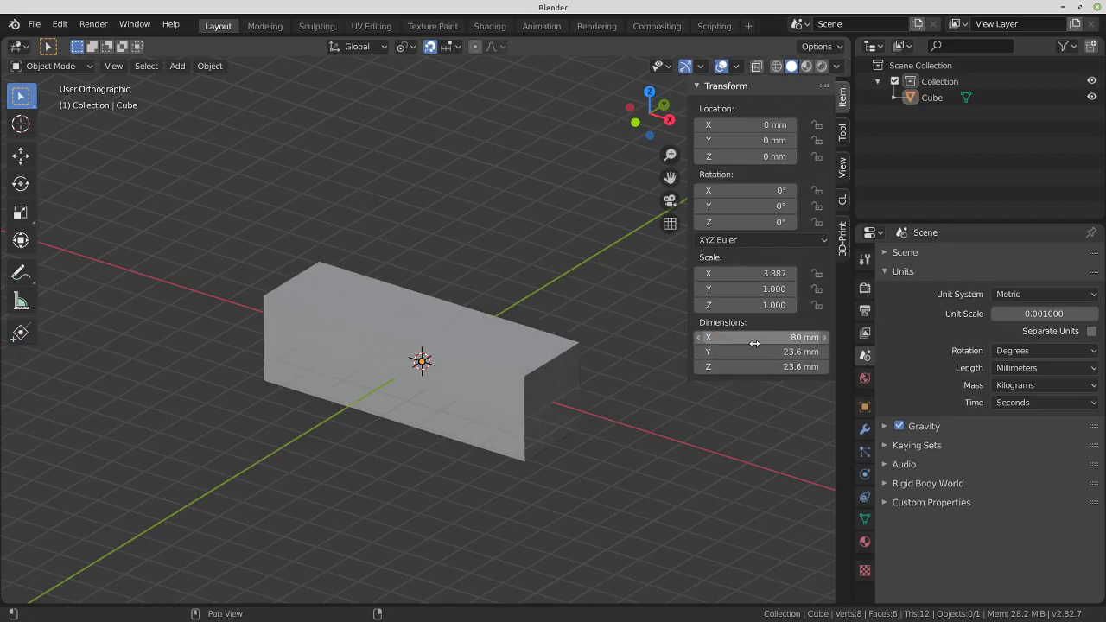
Set the cube's Y dimension to 30 mm and Z to 5 mm
click(758, 351)
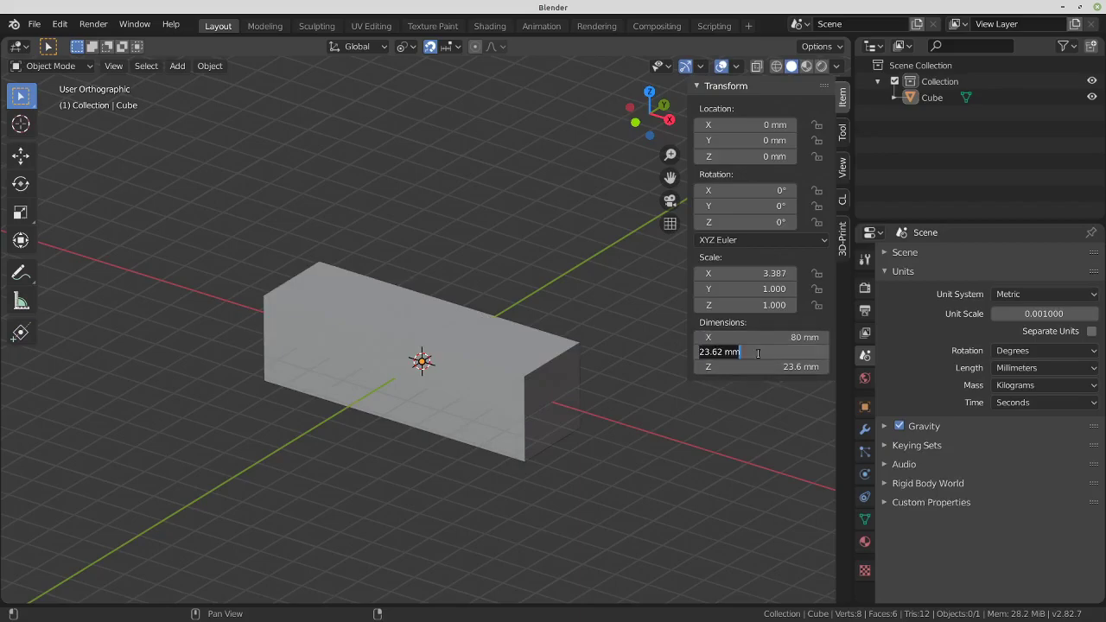
text(30)
key(Return)
click(739, 367)
text(5)
key(Return)
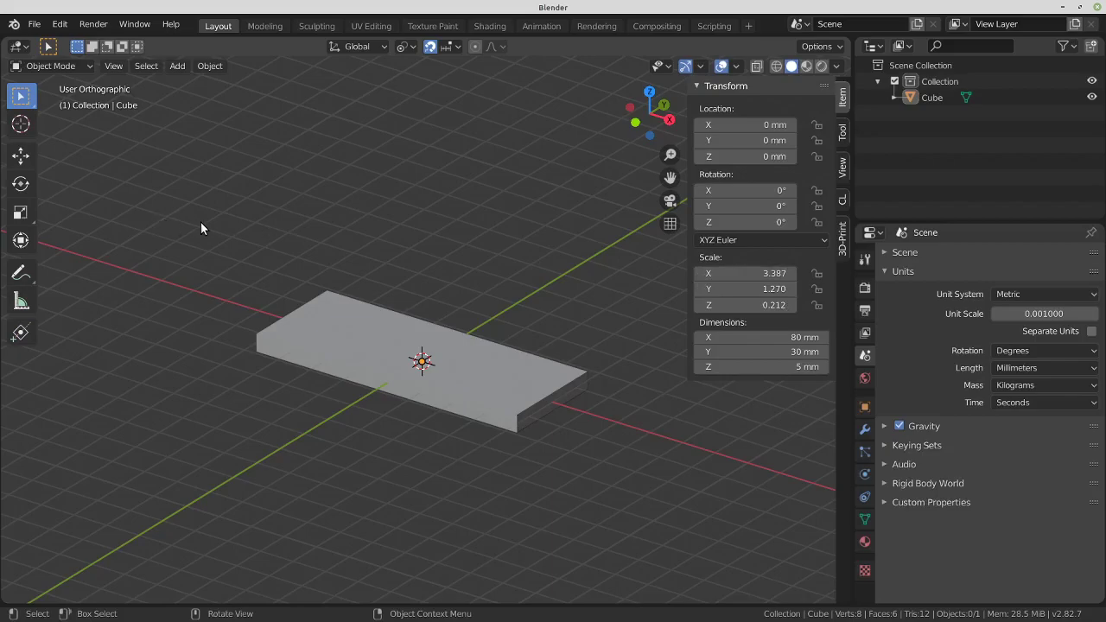
Select the 80 × 30 × 5 mm plate and apply its scale via Ctrl+A
key(ctrl+a)
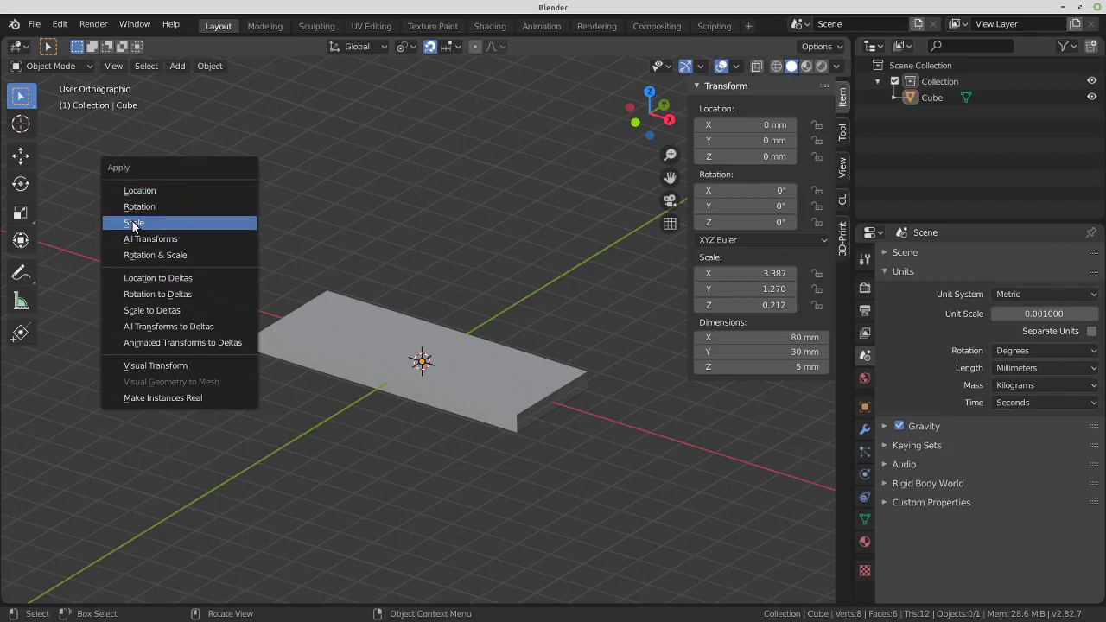
key(Escape)
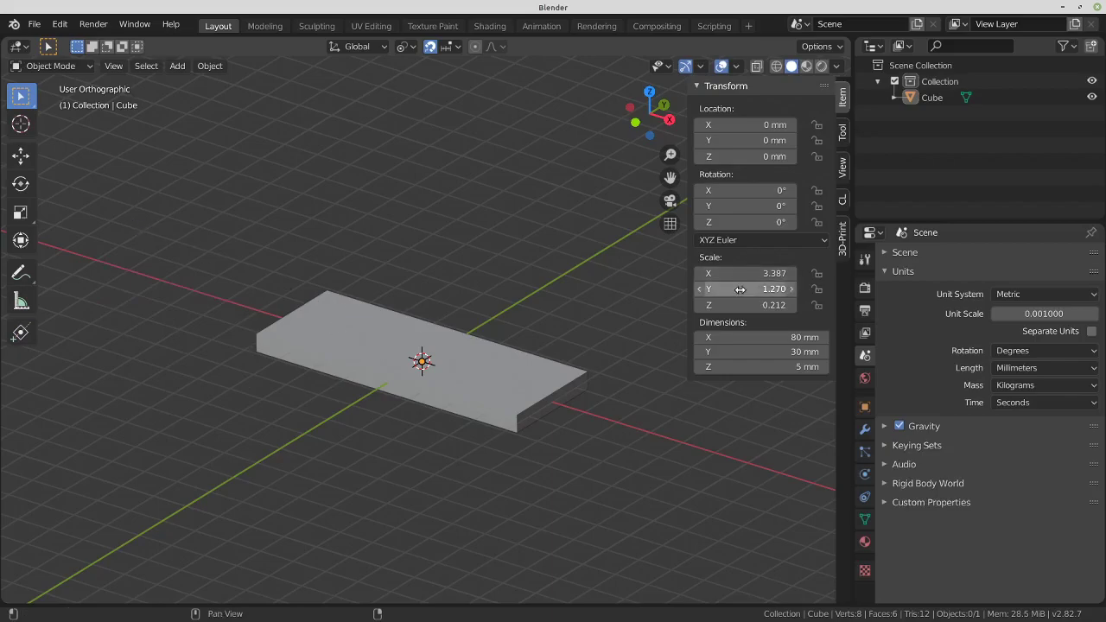
click(352, 342)
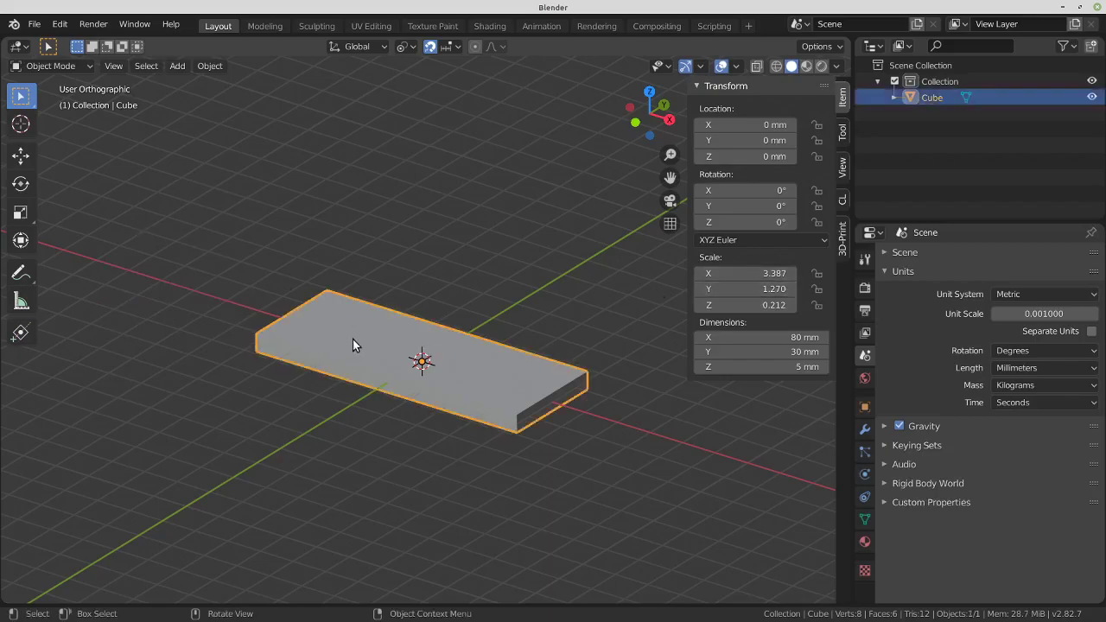
key(ctrl+a)
click(443, 277)
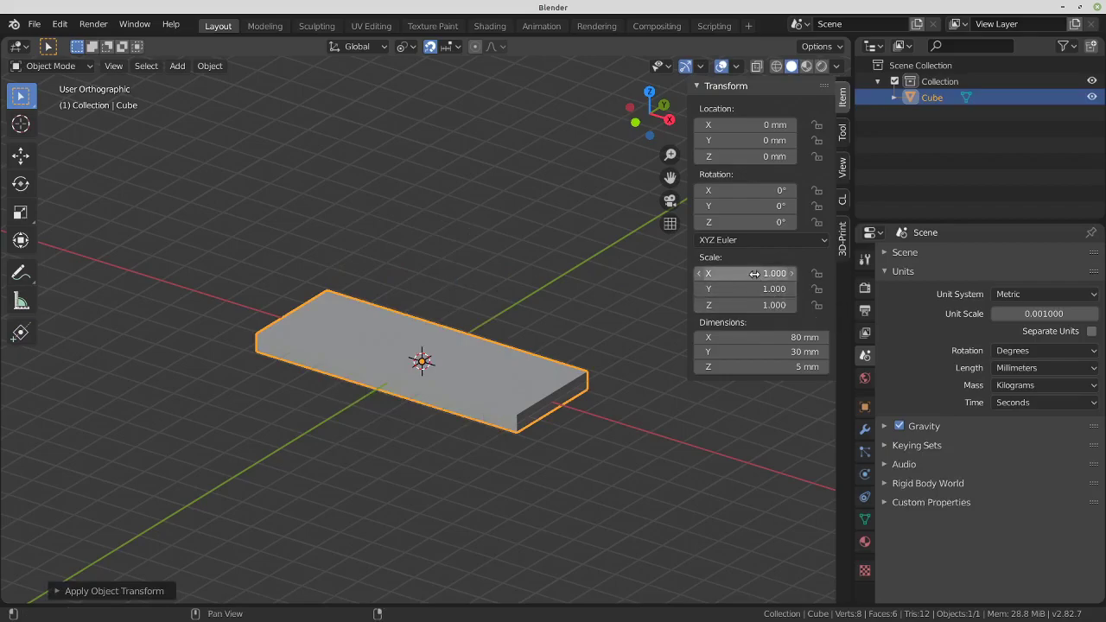
click(752, 306)
key(Return)
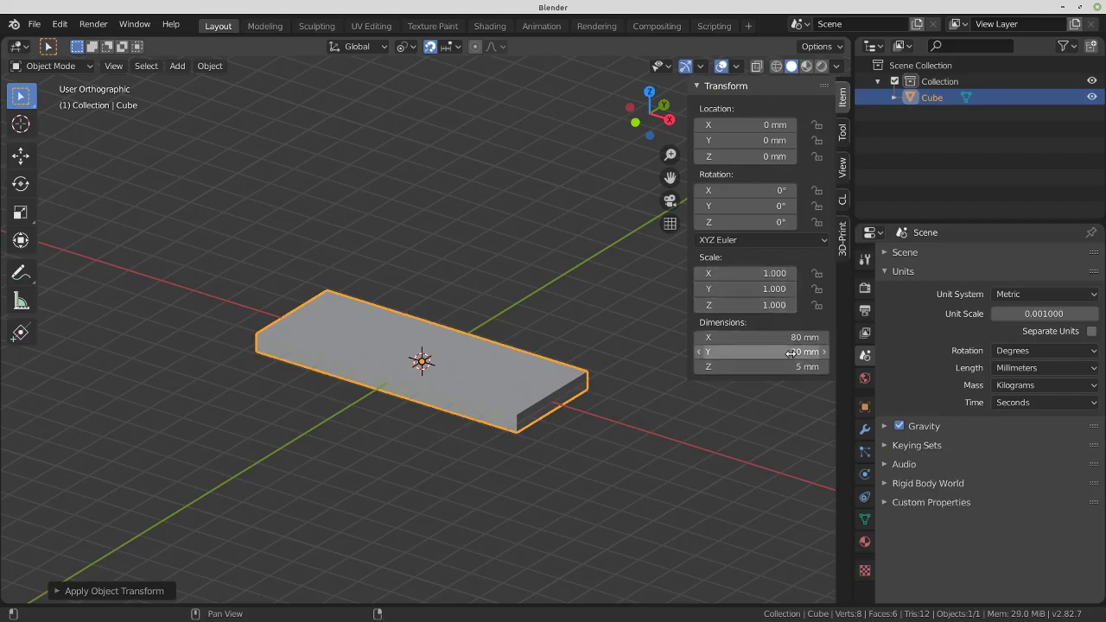
key(ctrl+a)
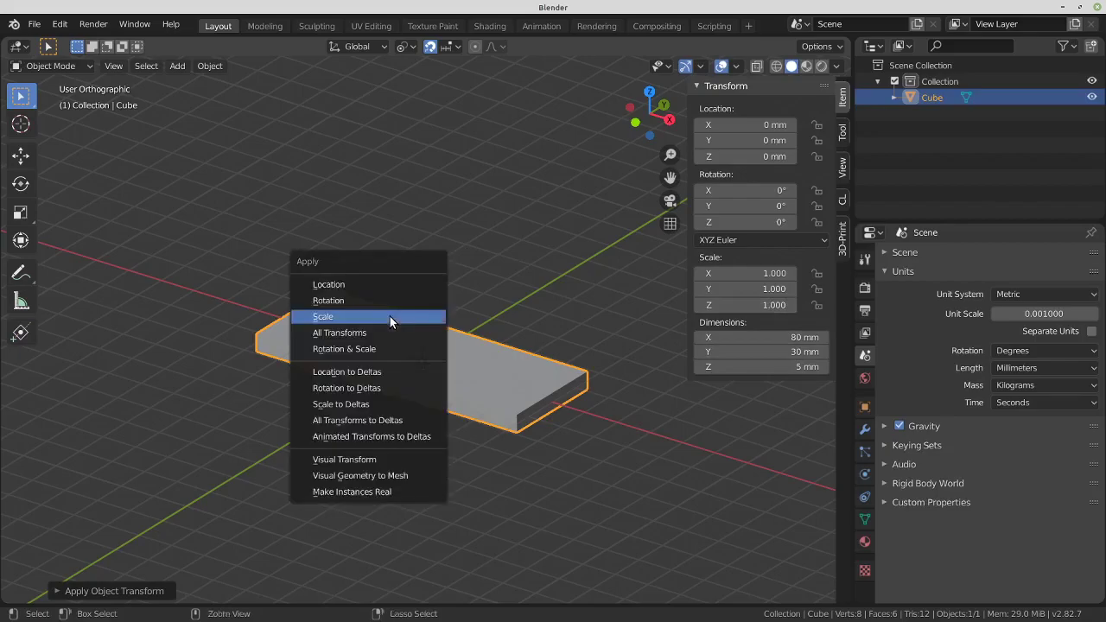
click(390, 317)
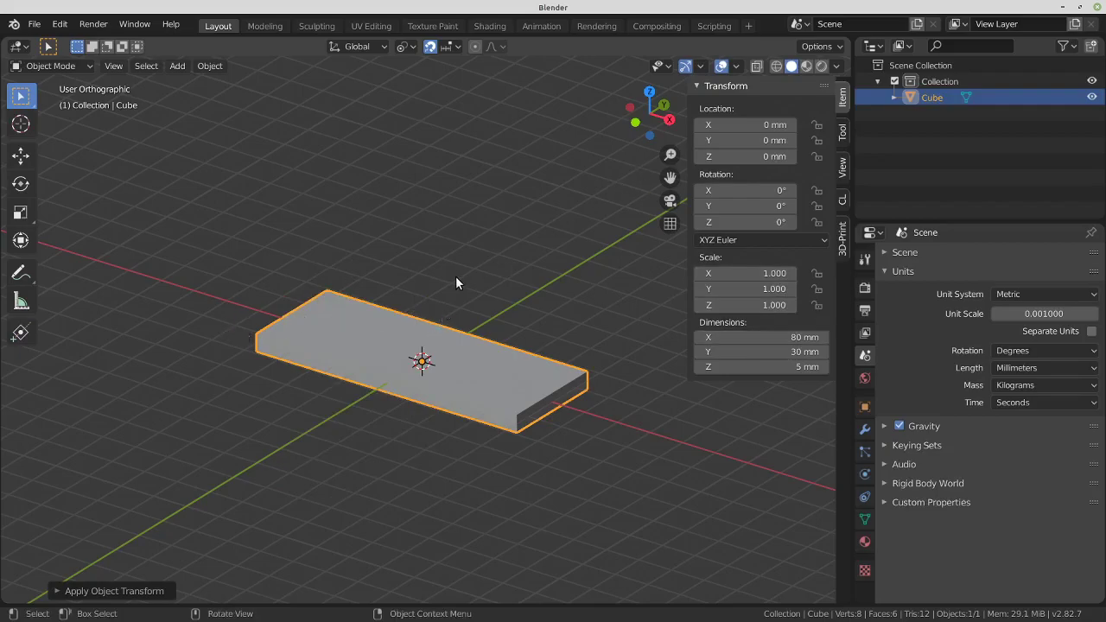
Put the plate into Edit Mode with edge selection
key(n)
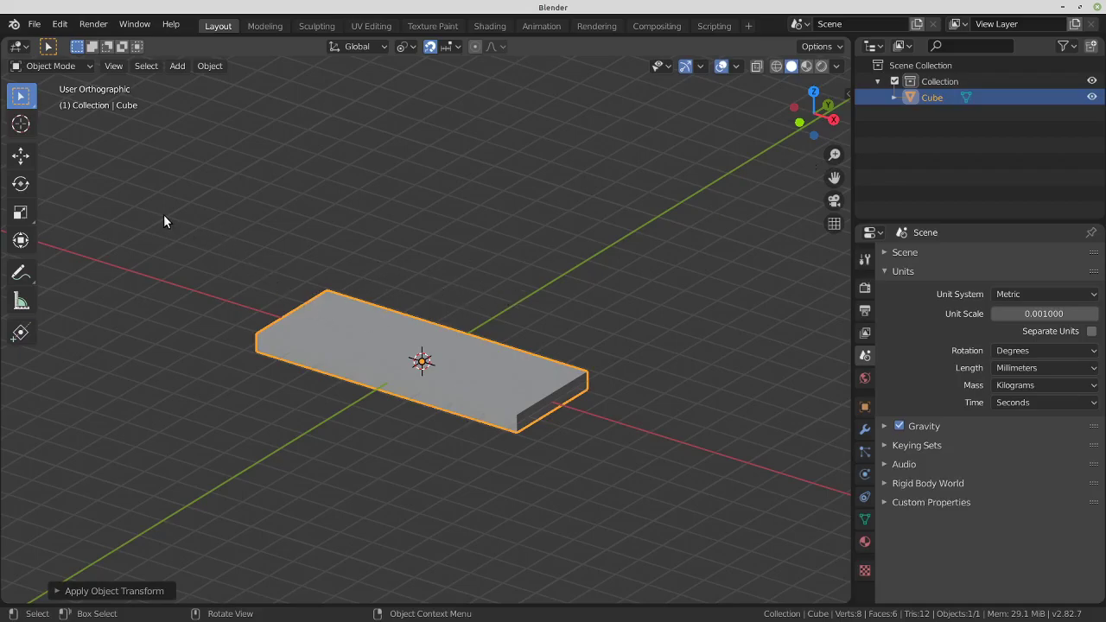
middle_drag(164, 216, 232, 326)
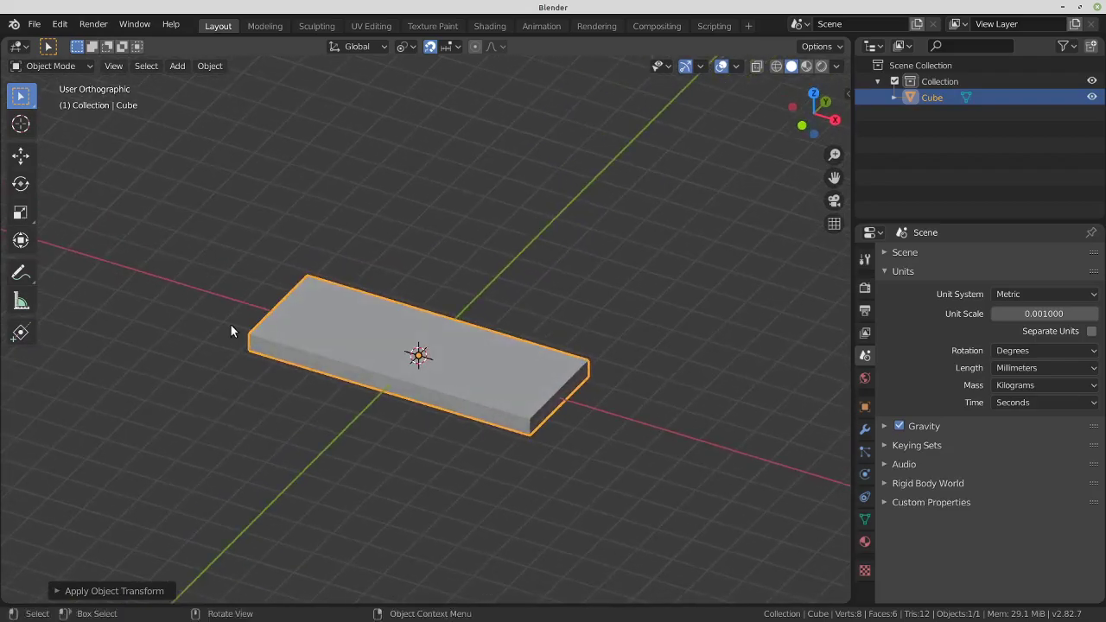
click(60, 67)
click(59, 102)
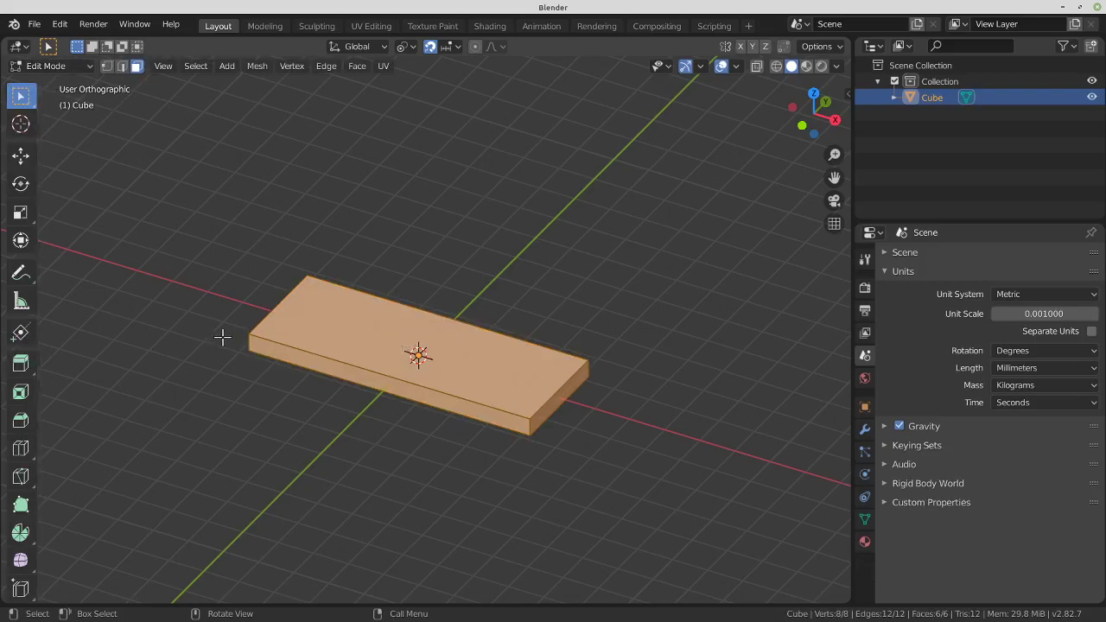
click(121, 67)
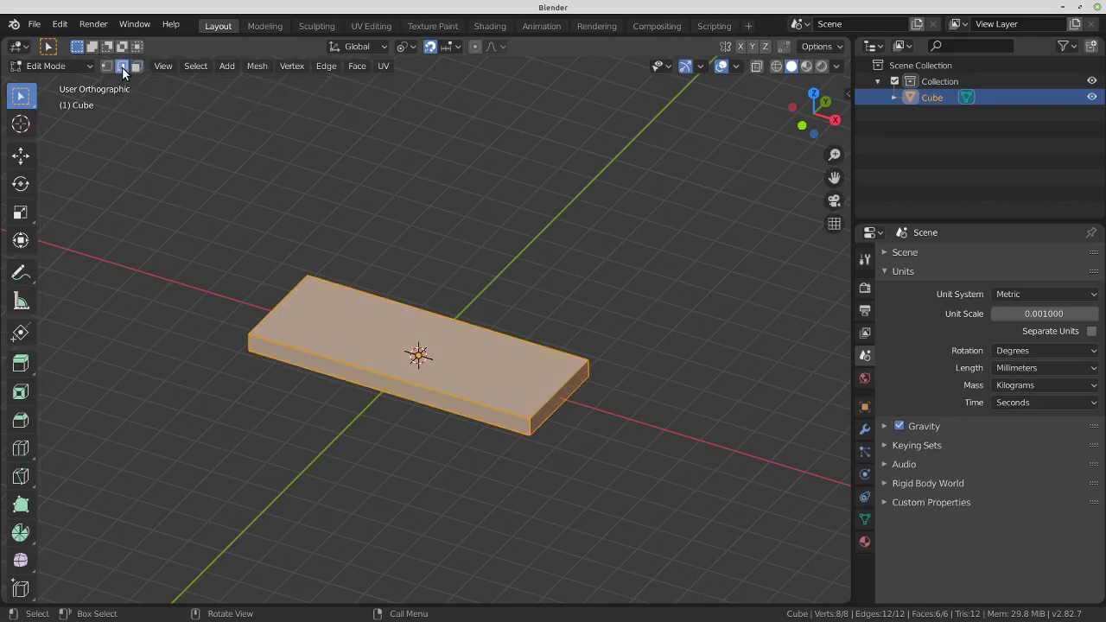
Shift-select the plate's four vertical corner edges
click(247, 344)
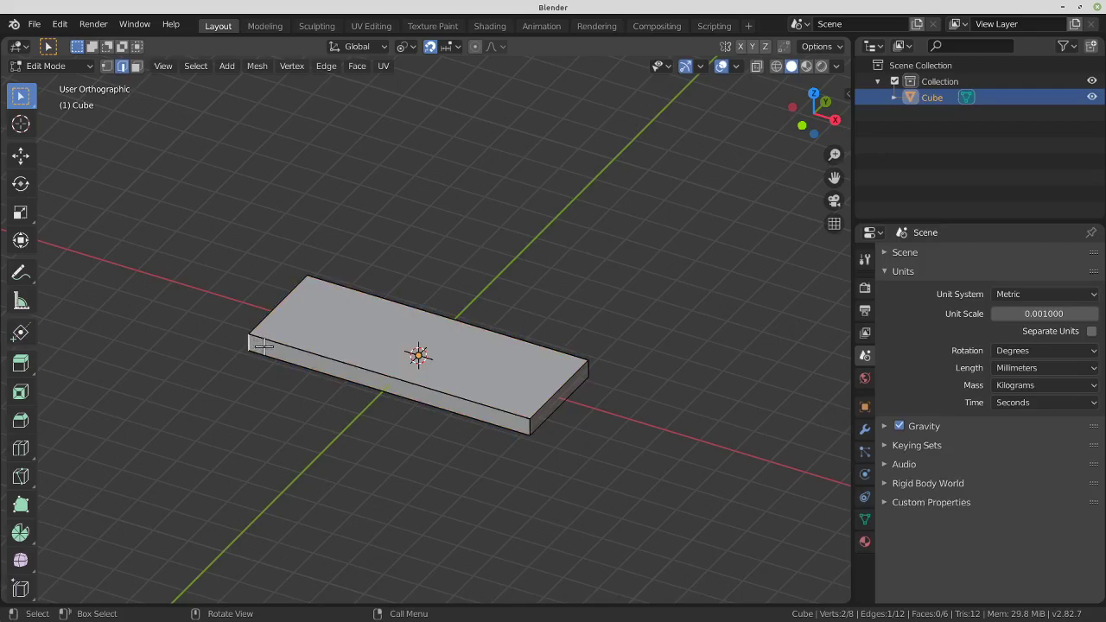
shift+click(531, 423)
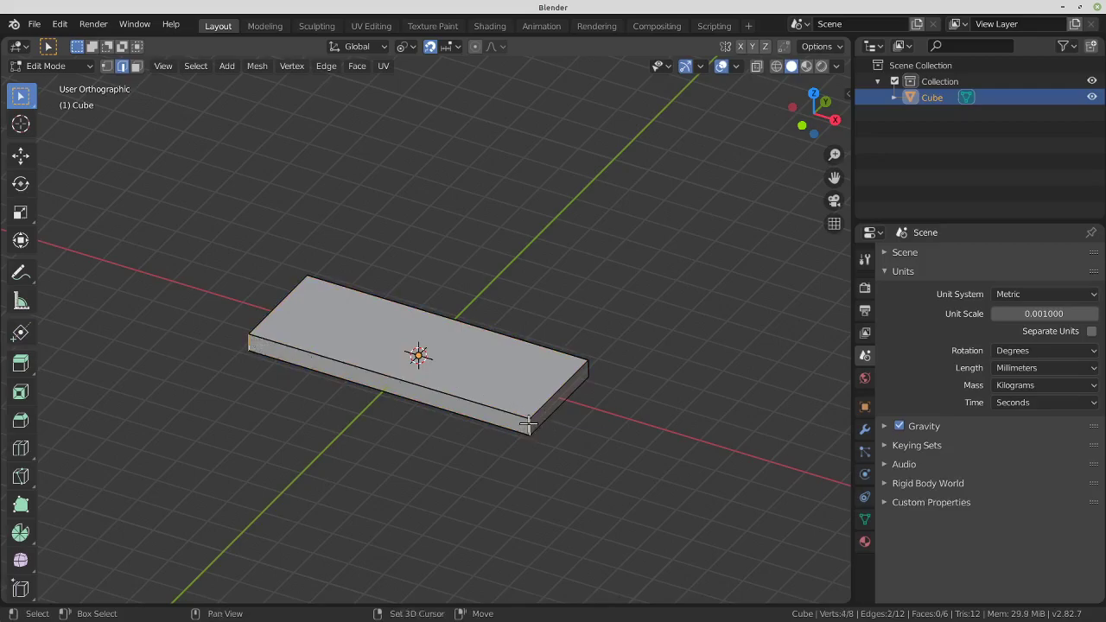
shift+click(588, 369)
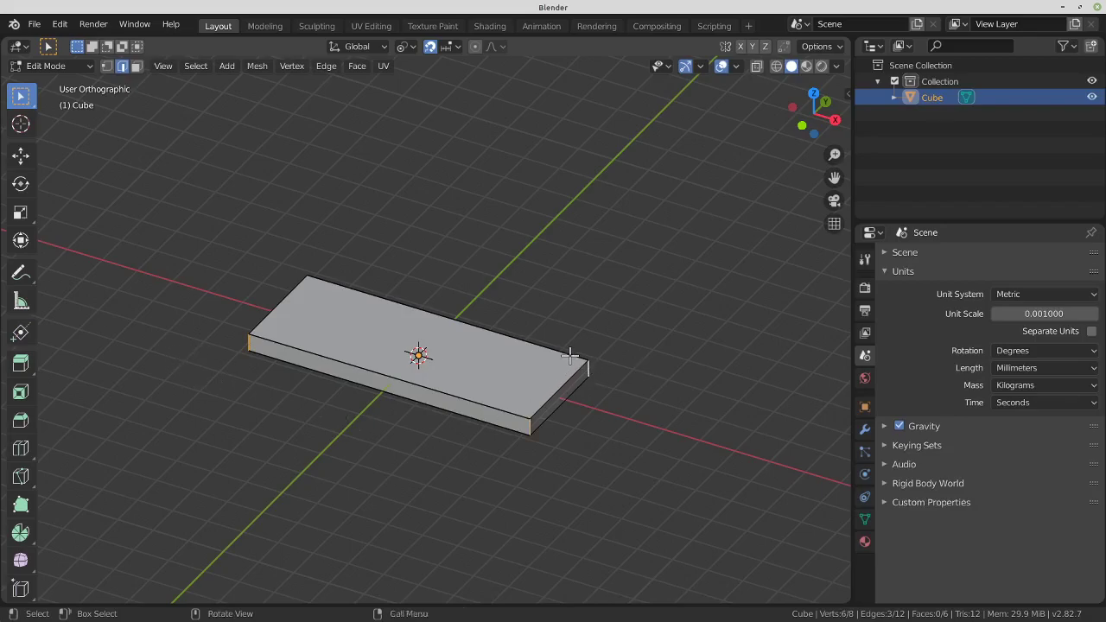
middle_drag(667, 351, 499, 358)
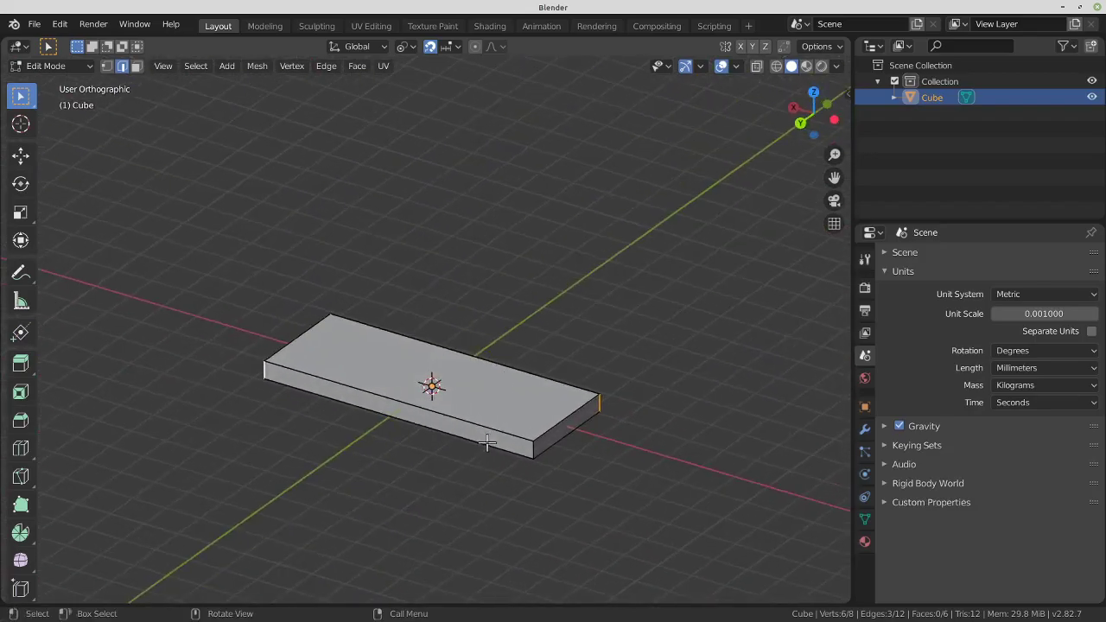
shift+click(533, 446)
Bevel the four corner edges with 6 segments for fully rounded ends
click(327, 67)
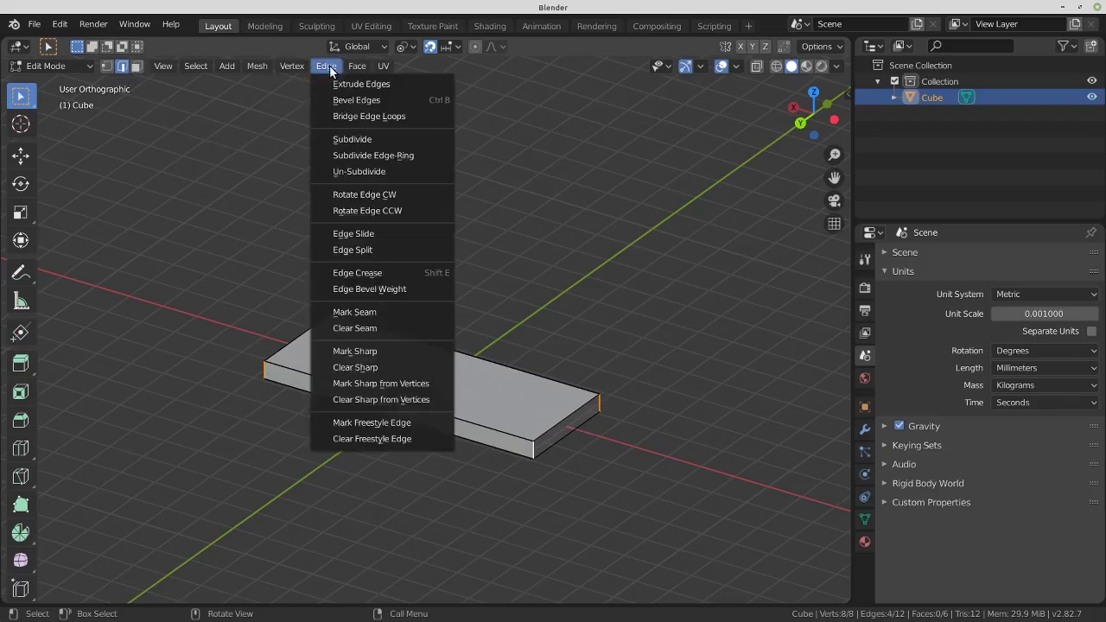
click(374, 100)
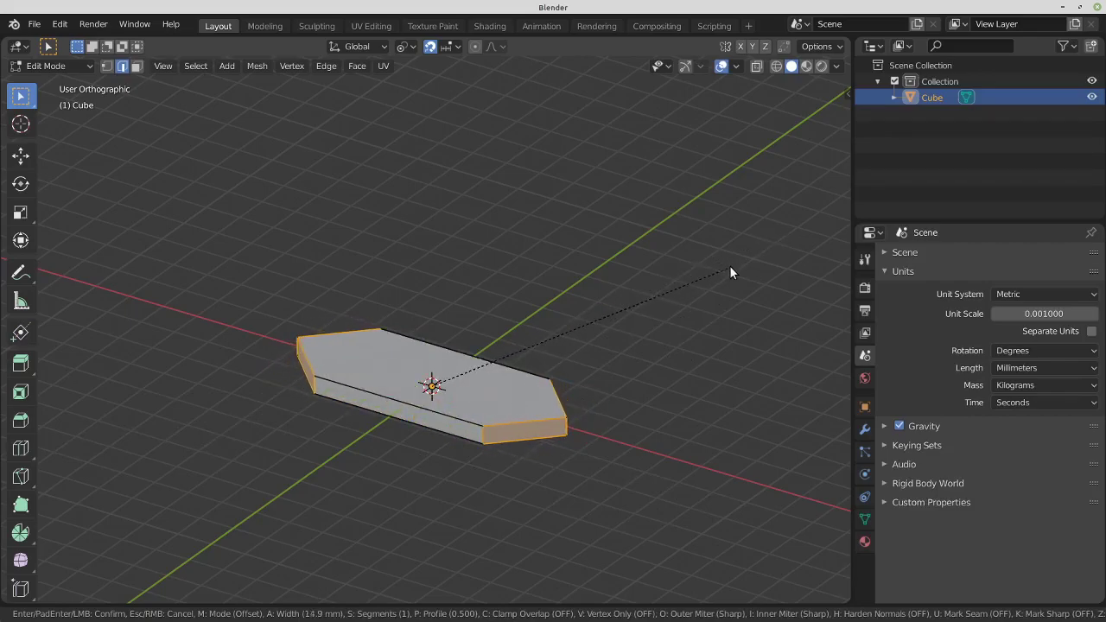
scroll(711, 261, up, 2)
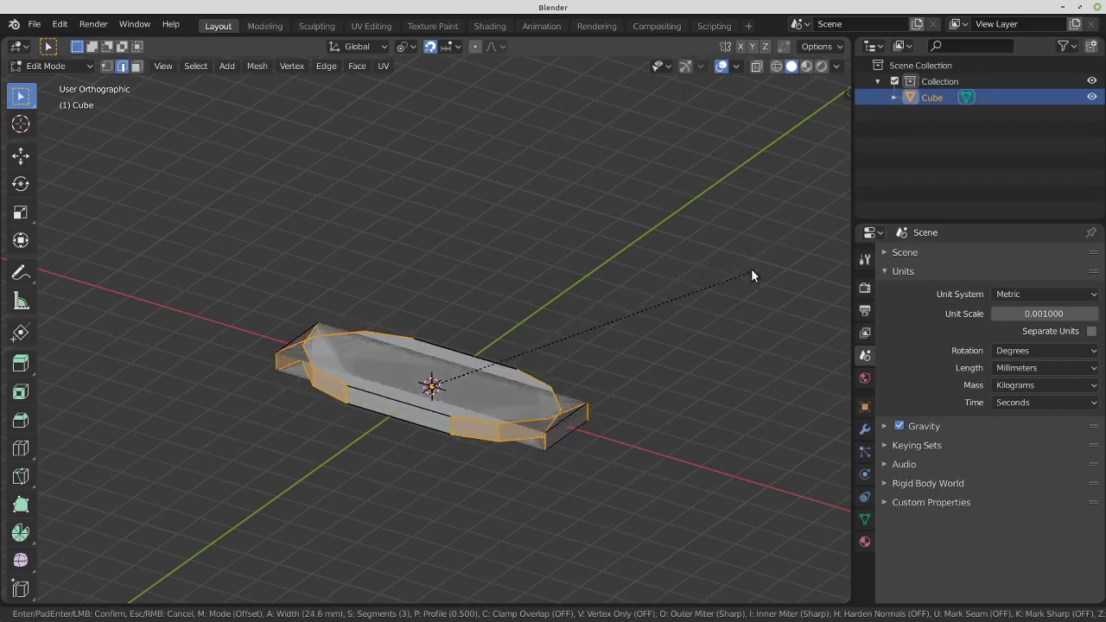
scroll(735, 263, up, 2)
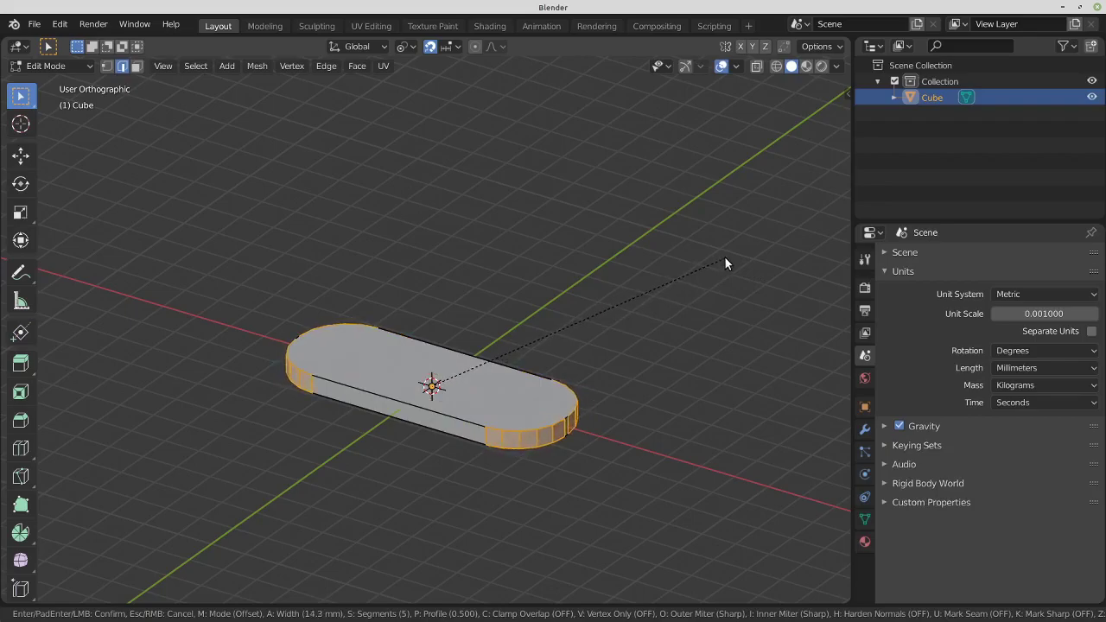
scroll(721, 263, up, 1)
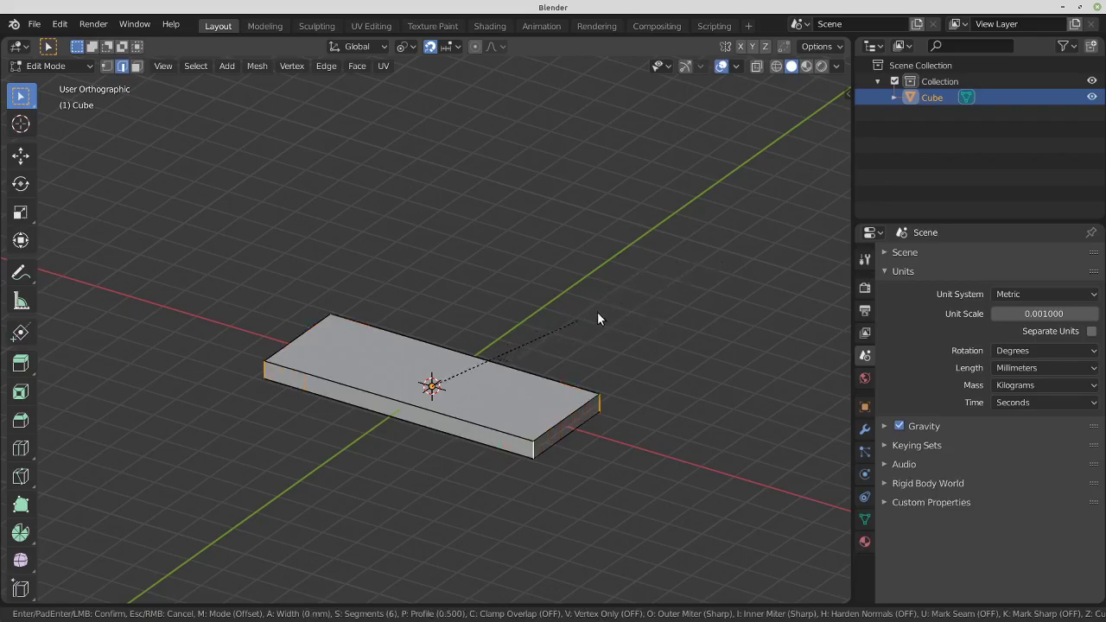
click(713, 237)
middle_drag(252, 272, 259, 337)
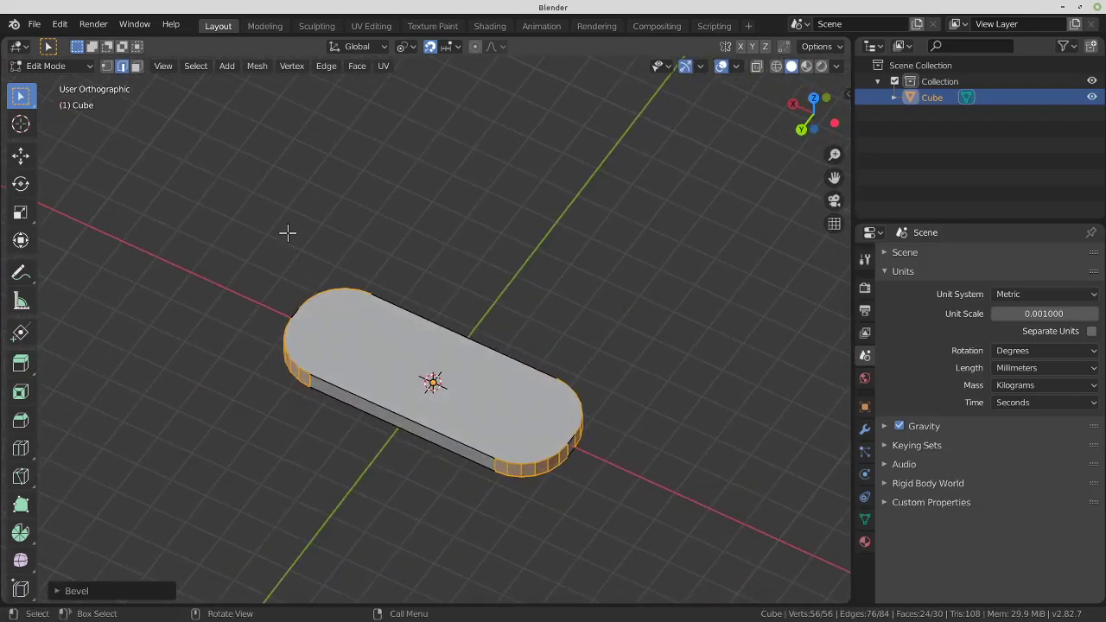
Return to Object Mode and add a text object to the scene
key(Tab)
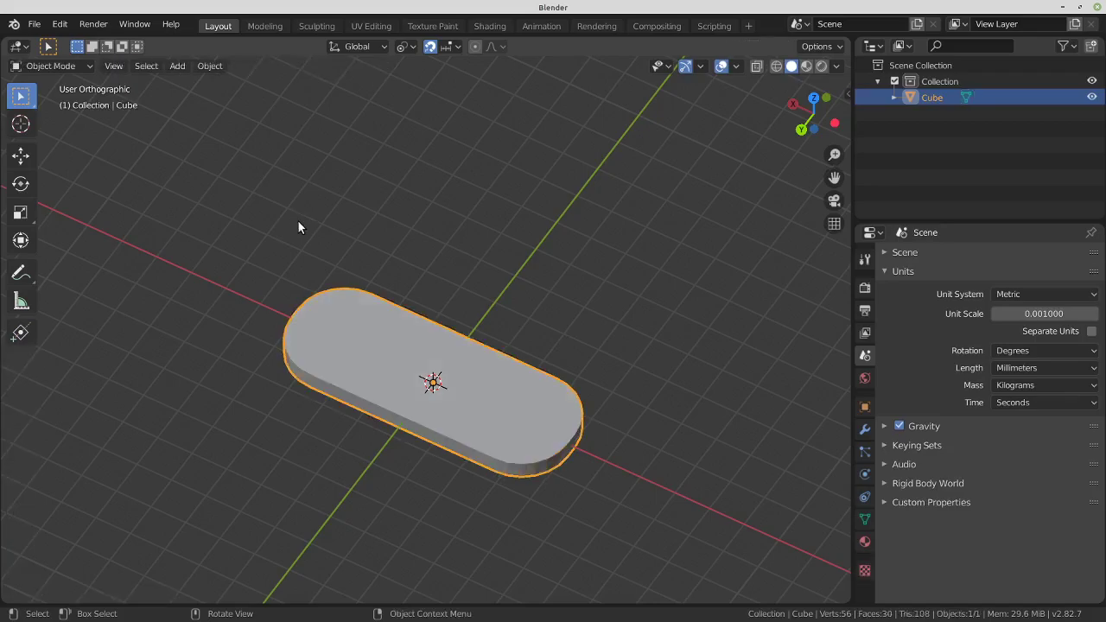
click(179, 67)
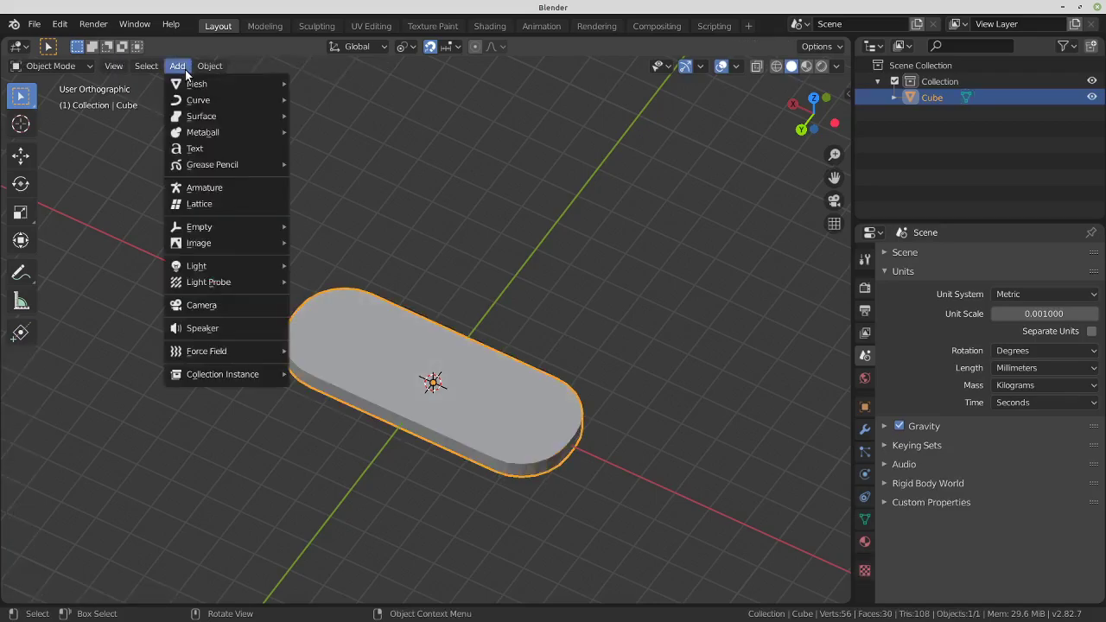
click(203, 152)
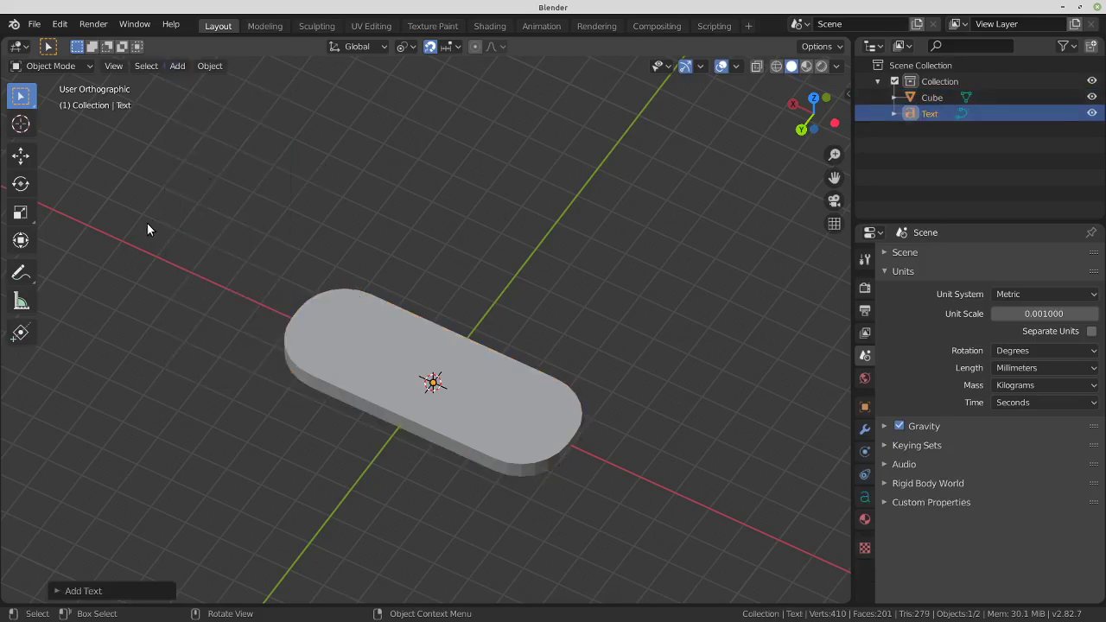
middle_drag(494, 300, 470, 334)
middle_drag(400, 266, 378, 232)
Raise the text above the plate and scale it up about 4.3 times
click(21, 156)
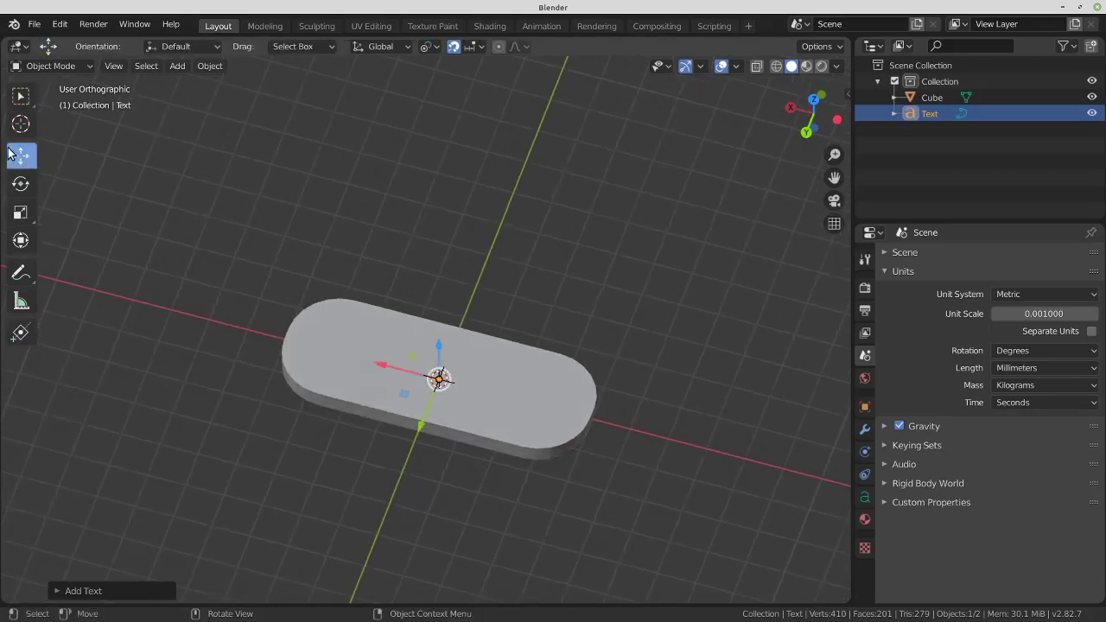
drag(439, 346, 437, 275)
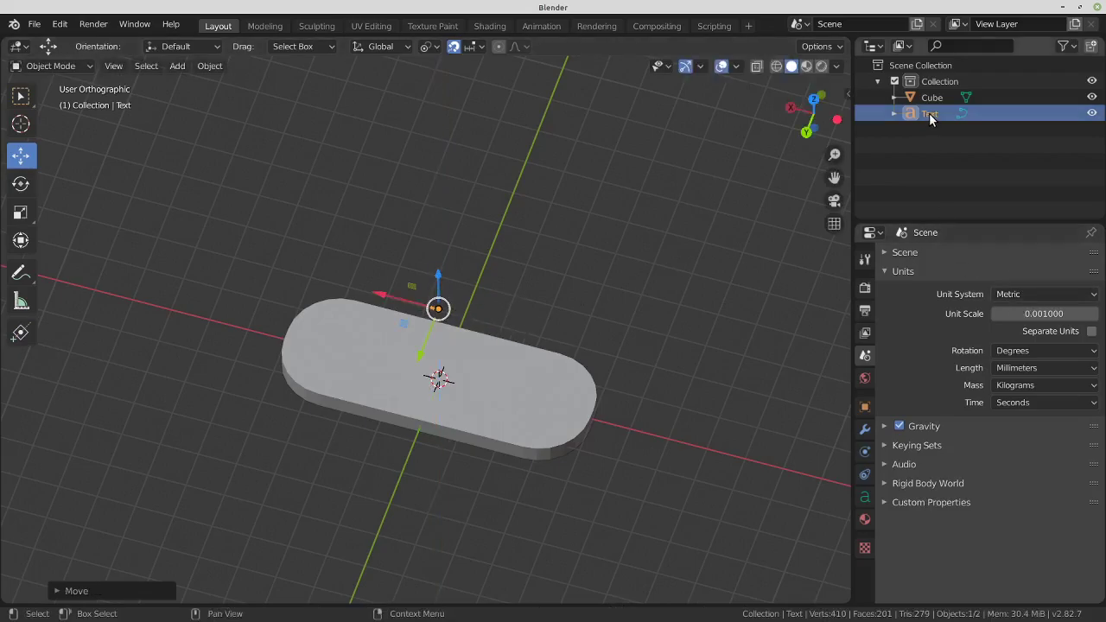
click(32, 212)
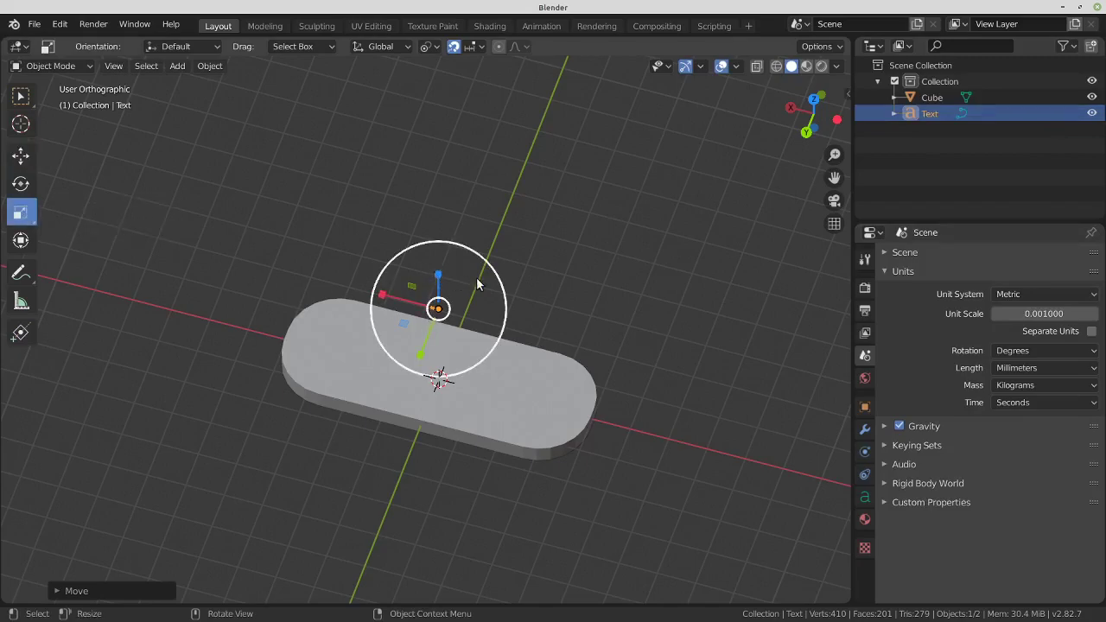
drag(495, 264, 40, 497)
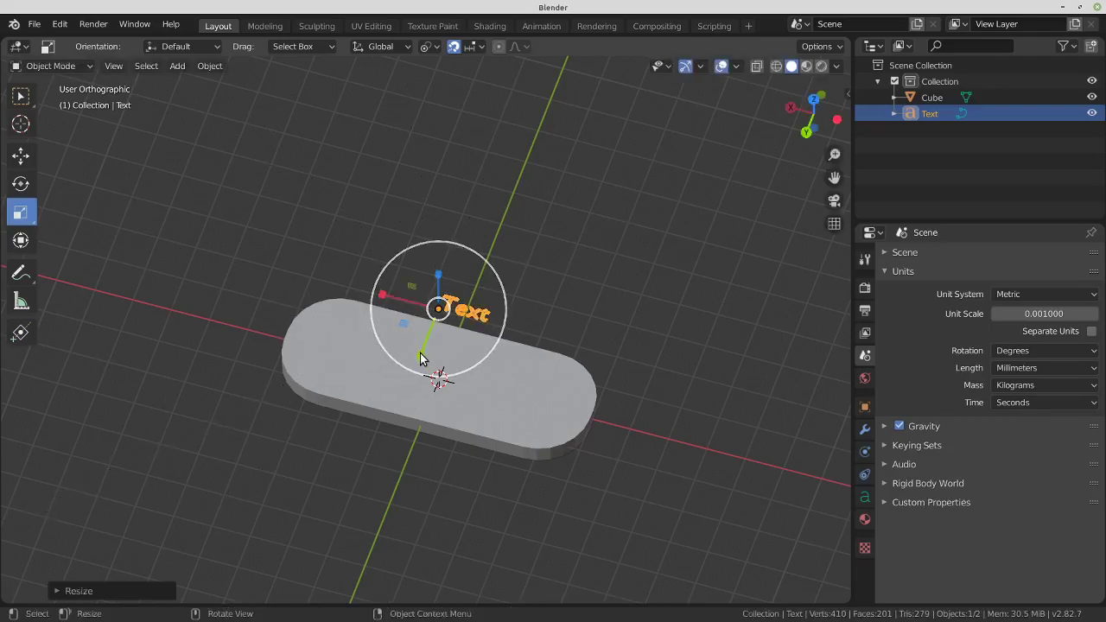
drag(392, 357, 183, 404)
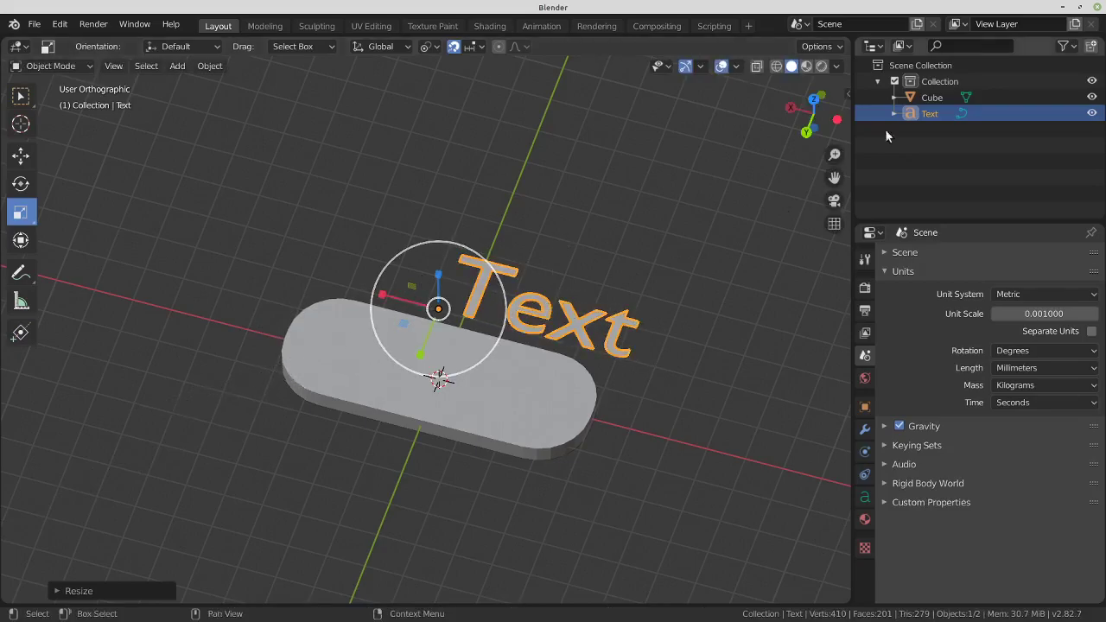
Edit the text object, delete the default word 'Text' and type BLAKLEY
click(961, 113)
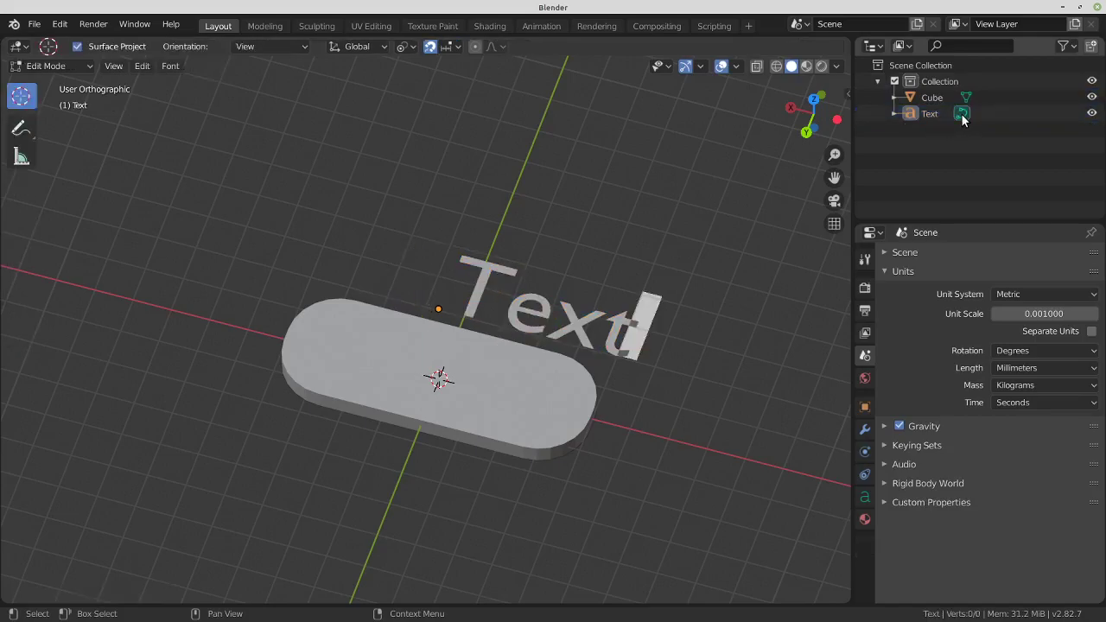
key(BackSpace)
key(BackSpace)
key(BackSpace)
key(BackSpace)
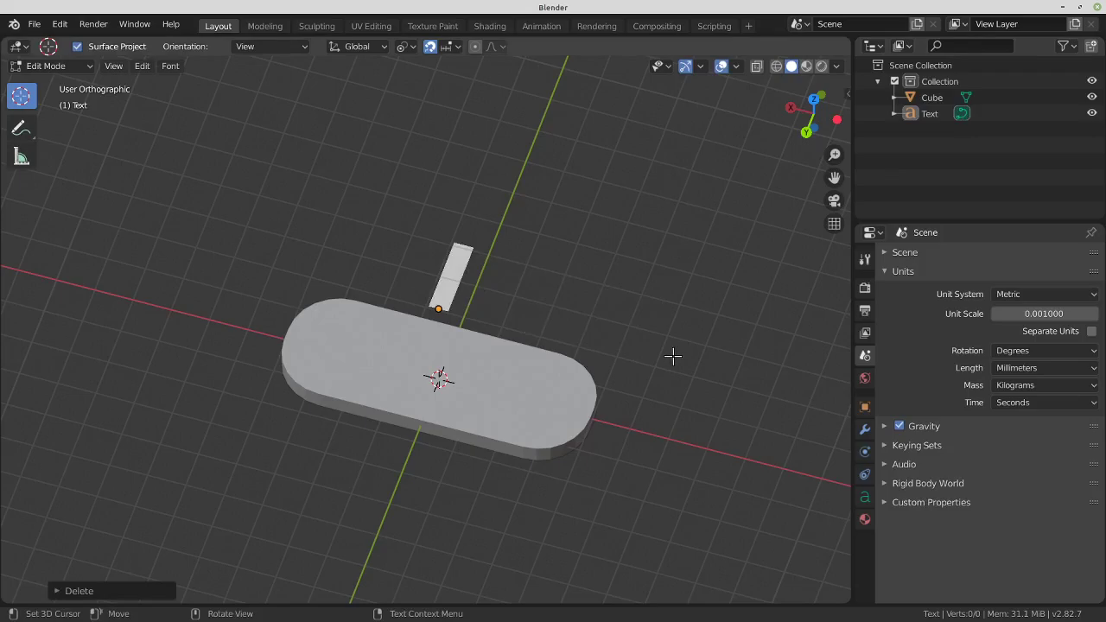
text(BLAK)
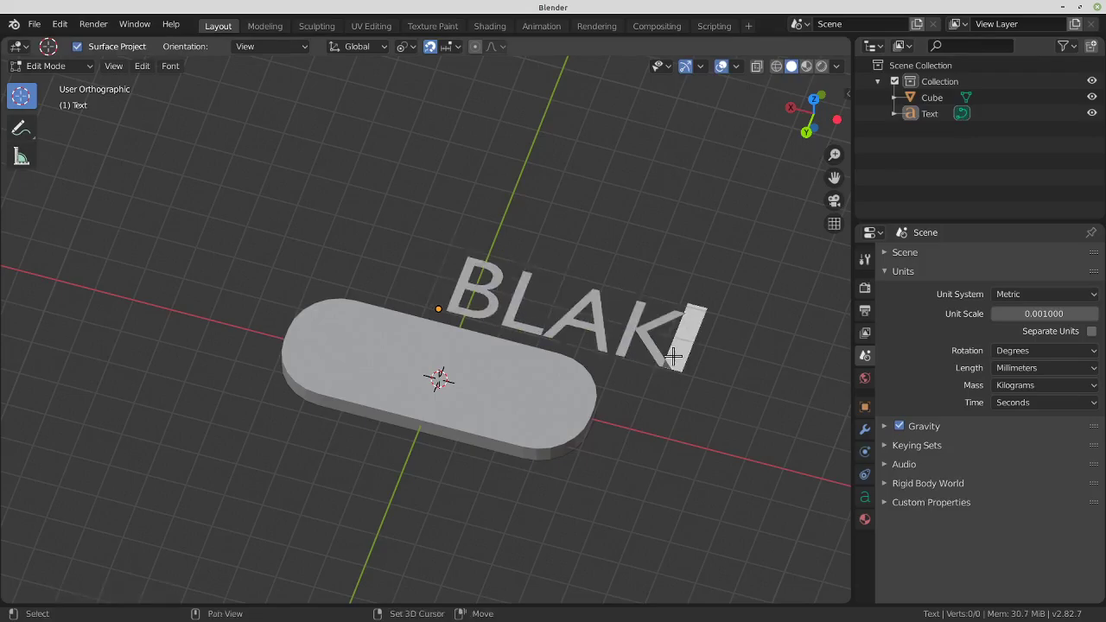
text(LEY)
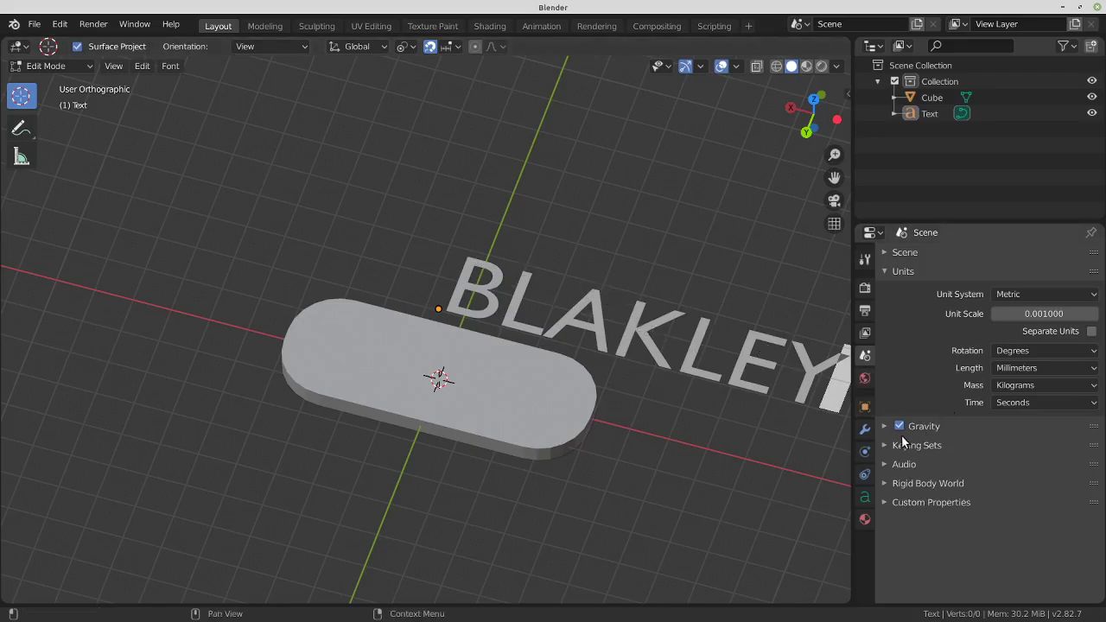
Set the text's Geometry Extrude to 0.085 mm in Object Data properties
click(865, 499)
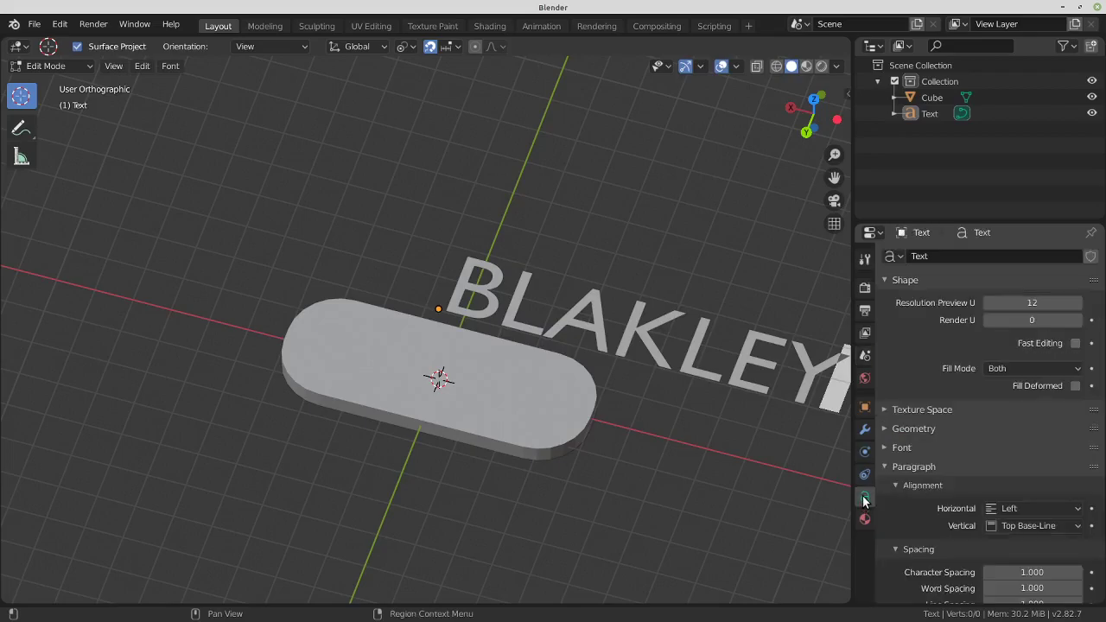
click(885, 430)
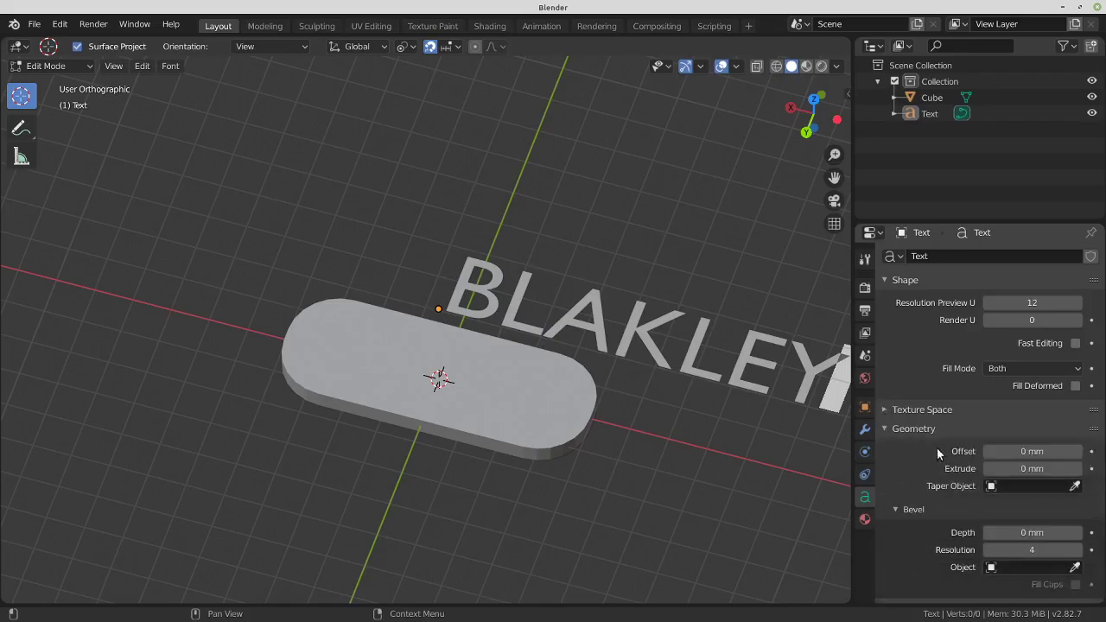
mouse_move(990, 468)
mouse_down()
mouse_move(1050, 468)
mouse_move(1004, 469)
mouse_up()
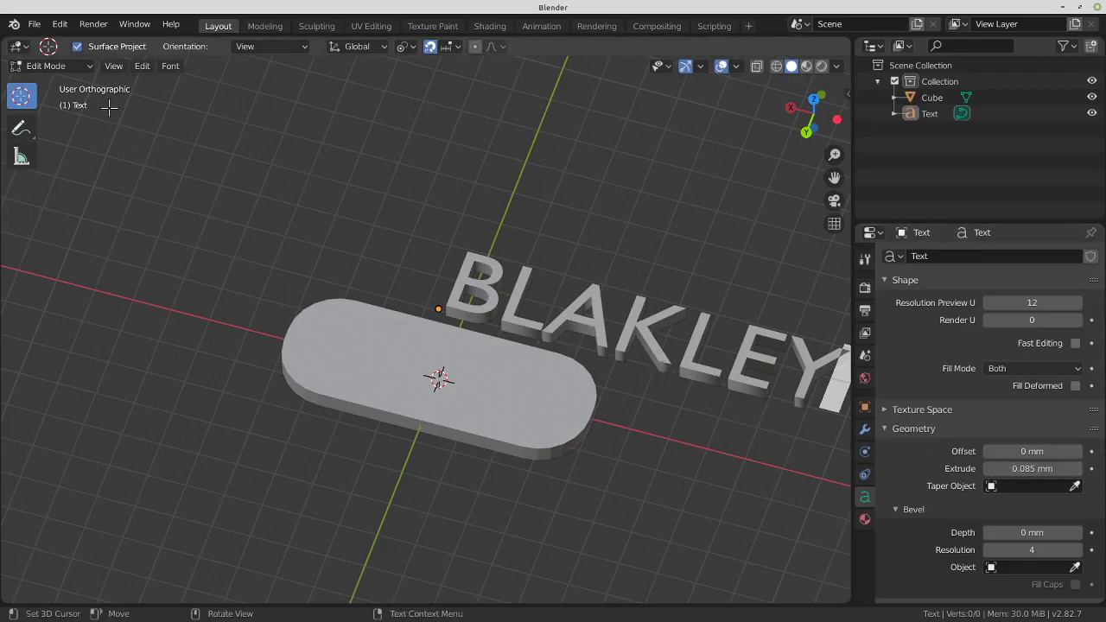
Back in Object Mode, select the BLAKLEY text and move it down and left onto the plate
click(50, 65)
click(61, 79)
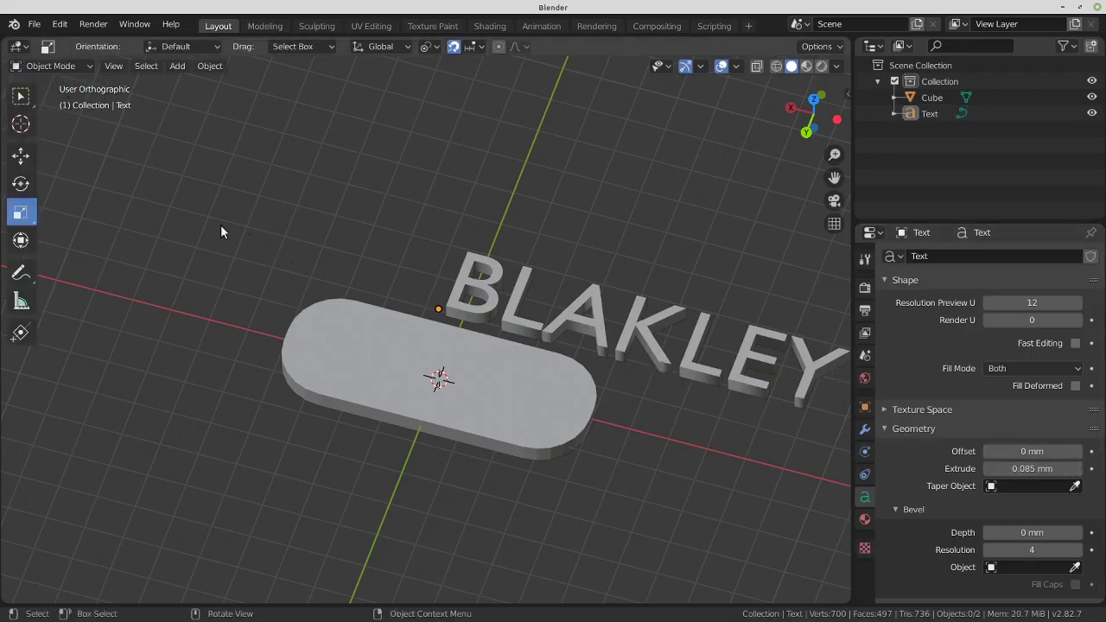
click(21, 95)
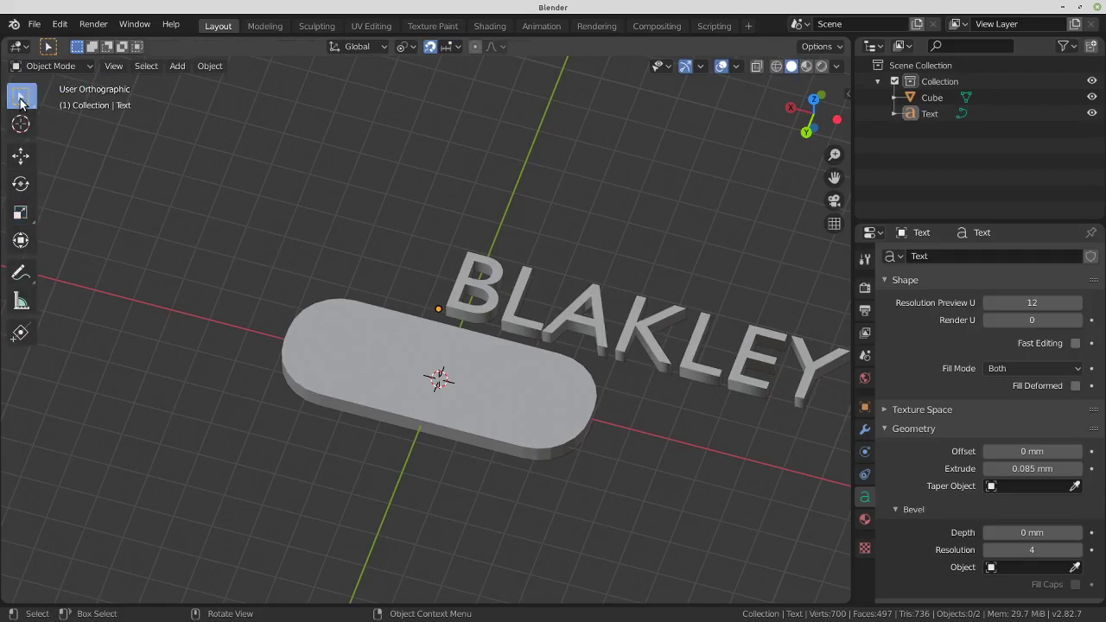
click(519, 308)
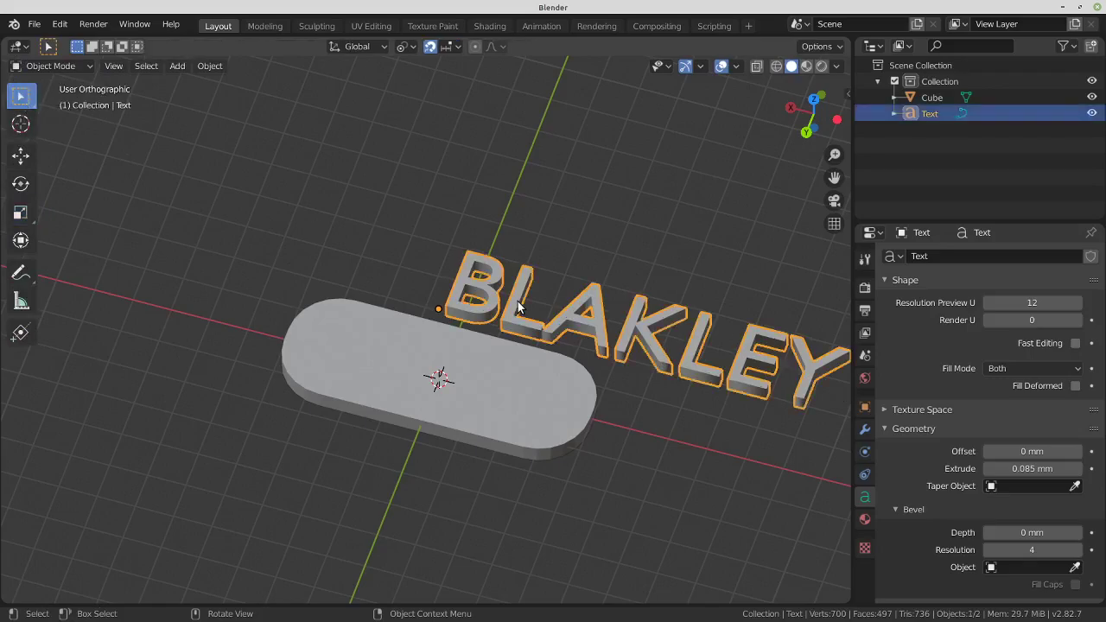
click(20, 154)
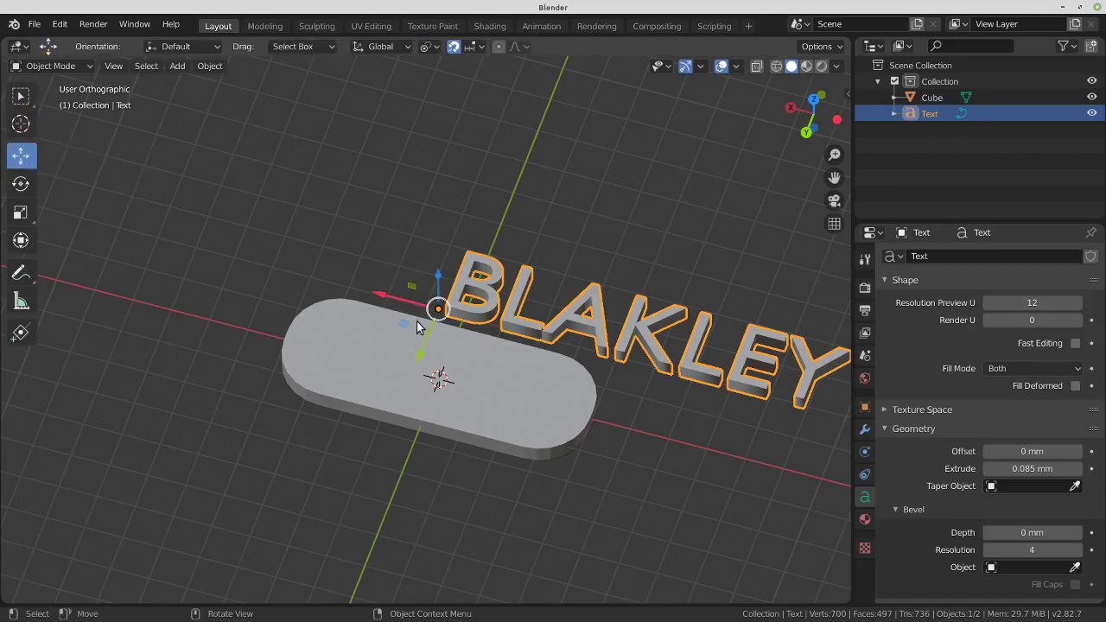
drag(423, 361, 391, 423)
drag(356, 368, 186, 312)
Scale the text down to about 0.7 and nudge it along X to centre it
click(20, 183)
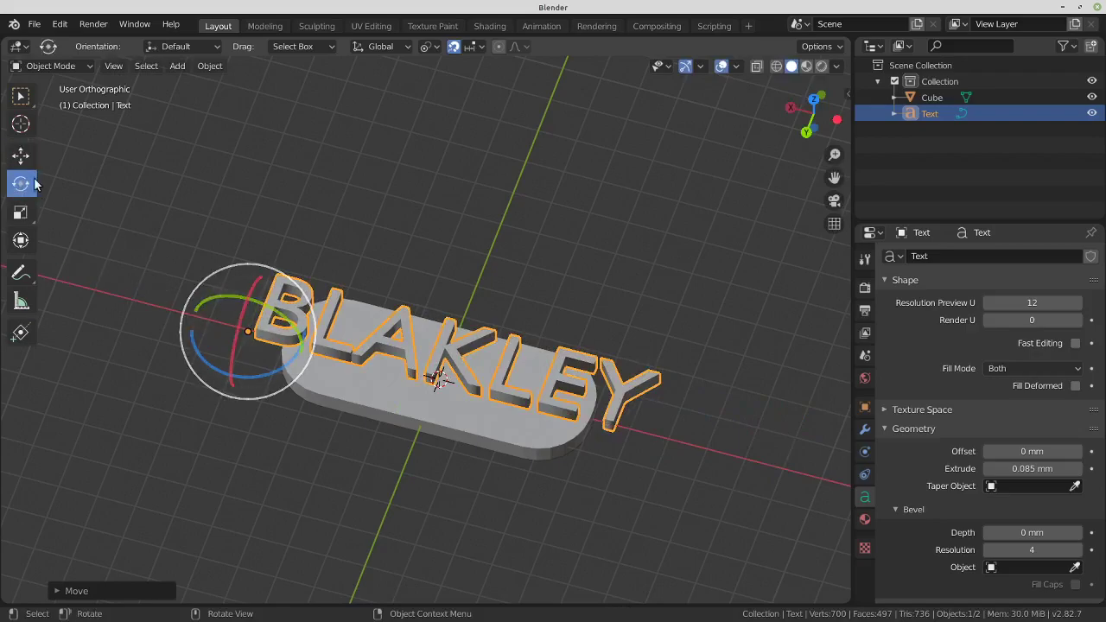
click(21, 213)
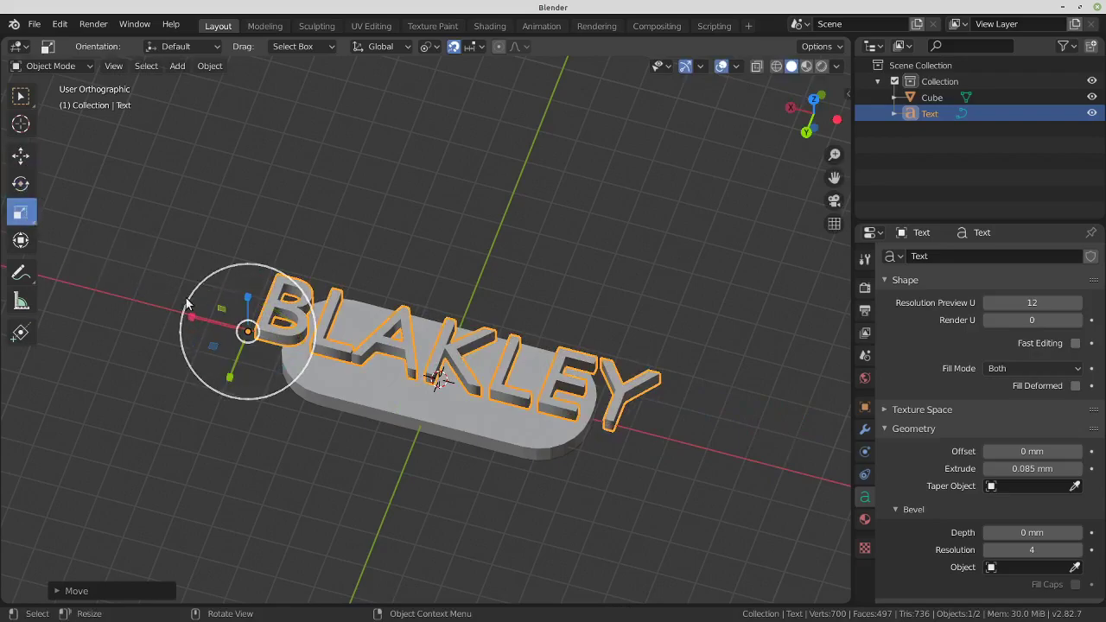
drag(192, 292, 231, 318)
key(m)
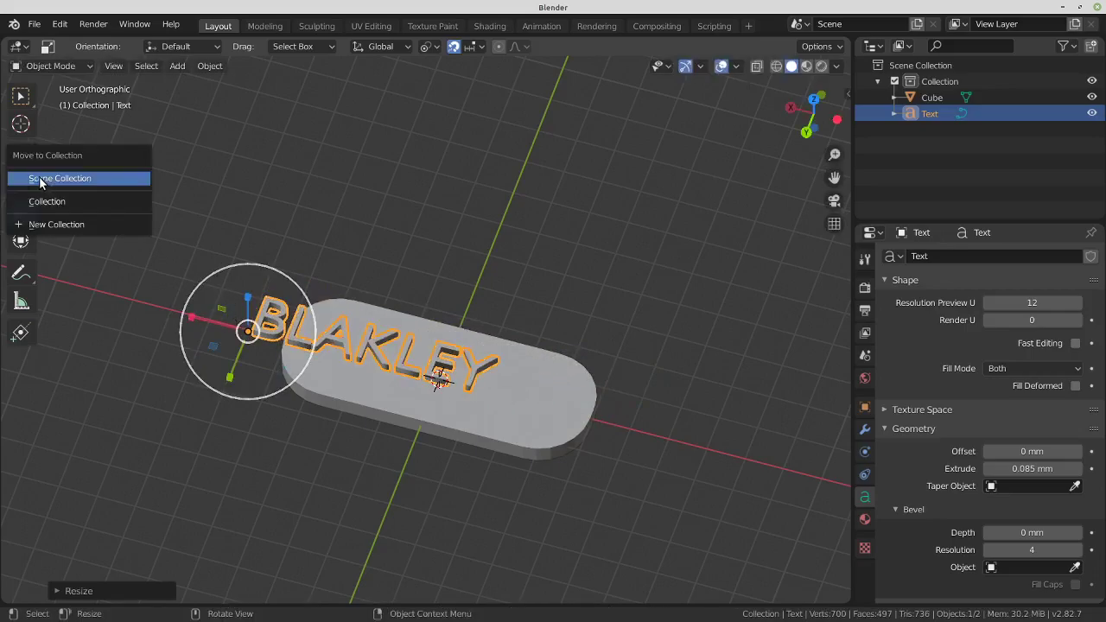
key(Escape)
click(23, 157)
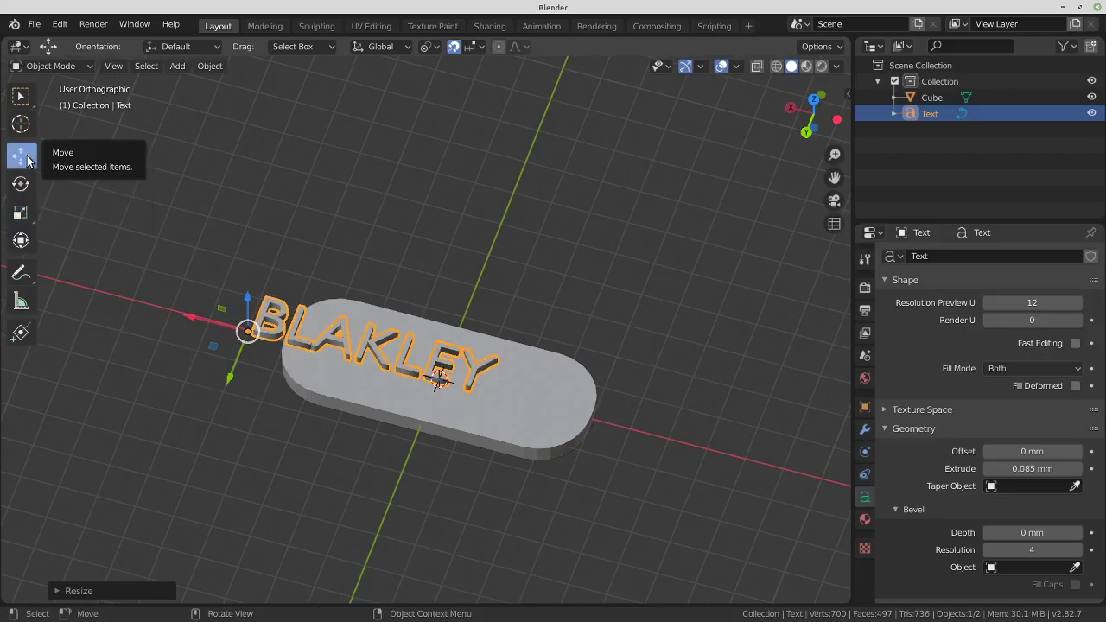
drag(201, 316, 268, 341)
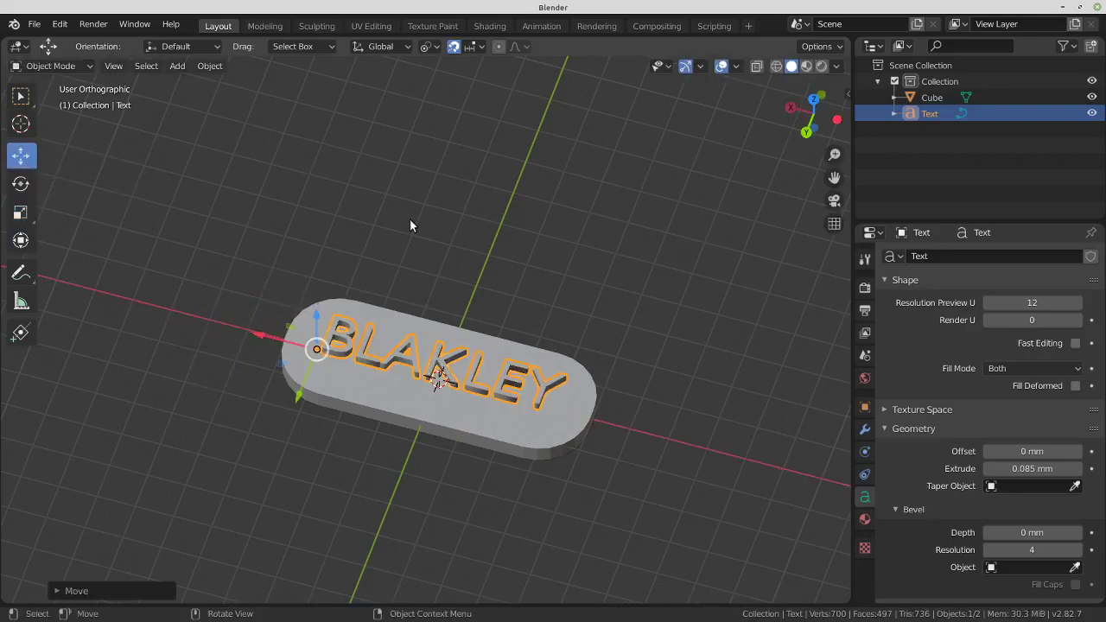
From a side-on view, select the BLAKLEY text and lower it along Z toward the plate top
click(813, 101)
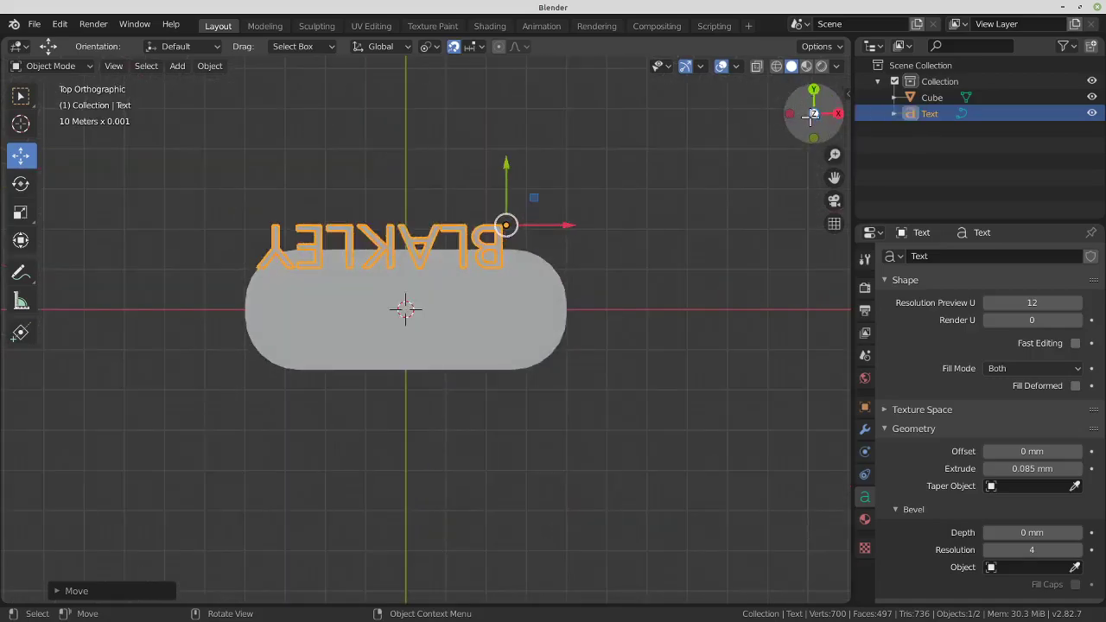
click(812, 115)
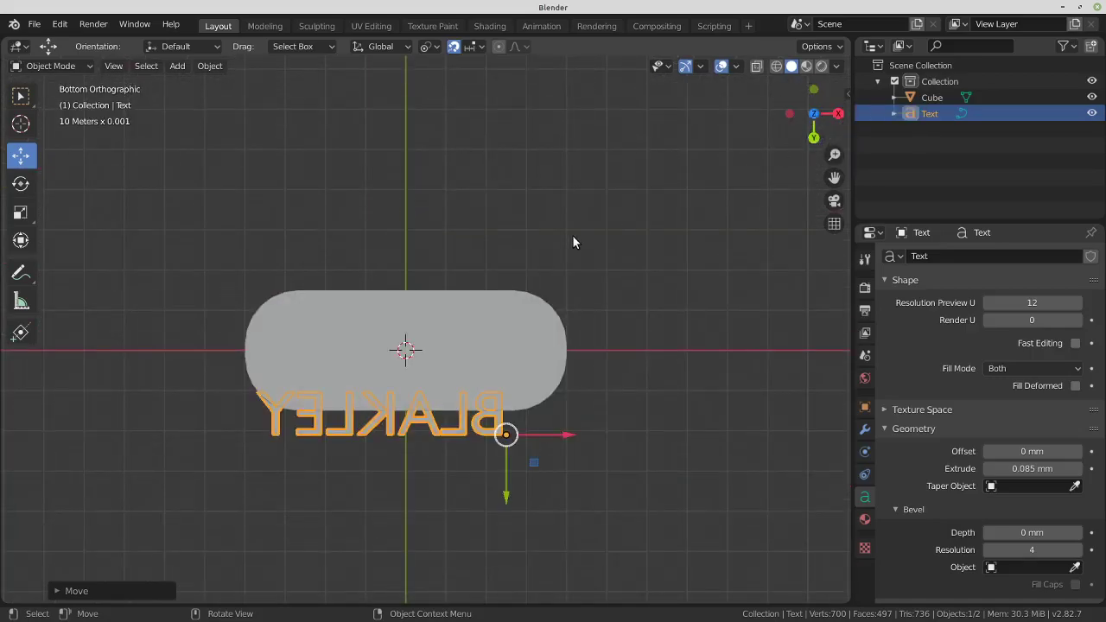
click(657, 375)
middle_drag(657, 375, 415, 77)
middle_drag(505, 204, 475, 277)
middle_drag(458, 319, 400, 301)
click(409, 263)
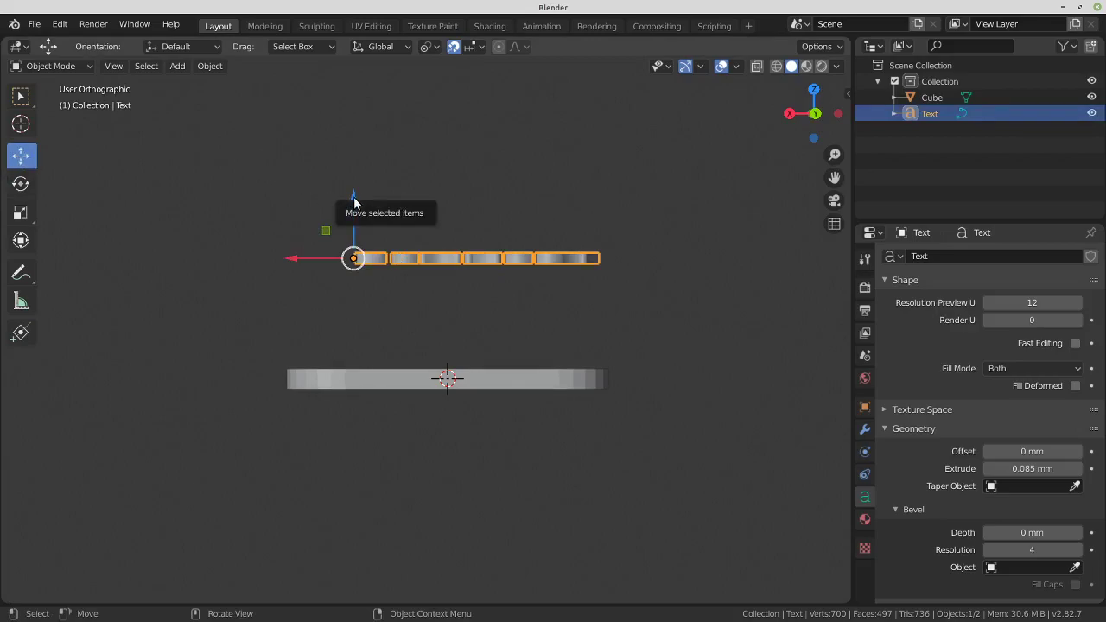
drag(355, 203, 381, 298)
Slide the text across and left to centre it over the plate
middle_drag(438, 260, 376, 415)
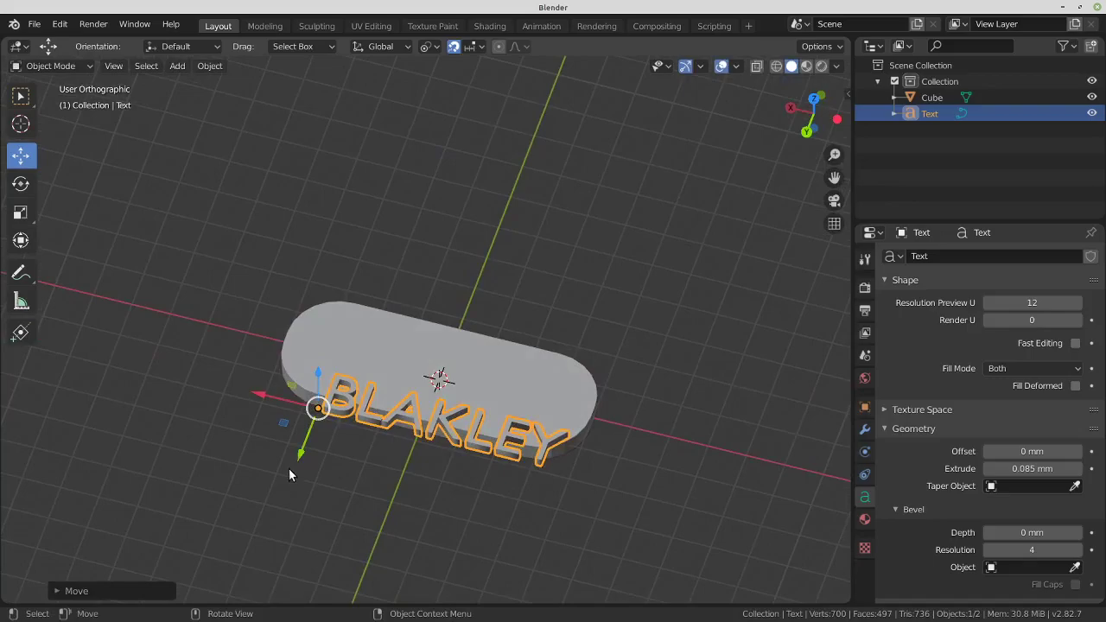
drag(298, 451, 342, 408)
mouse_move(281, 350)
mouse_down()
mouse_move(254, 354)
mouse_move(264, 354)
mouse_up()
middle_drag(419, 393, 338, 346)
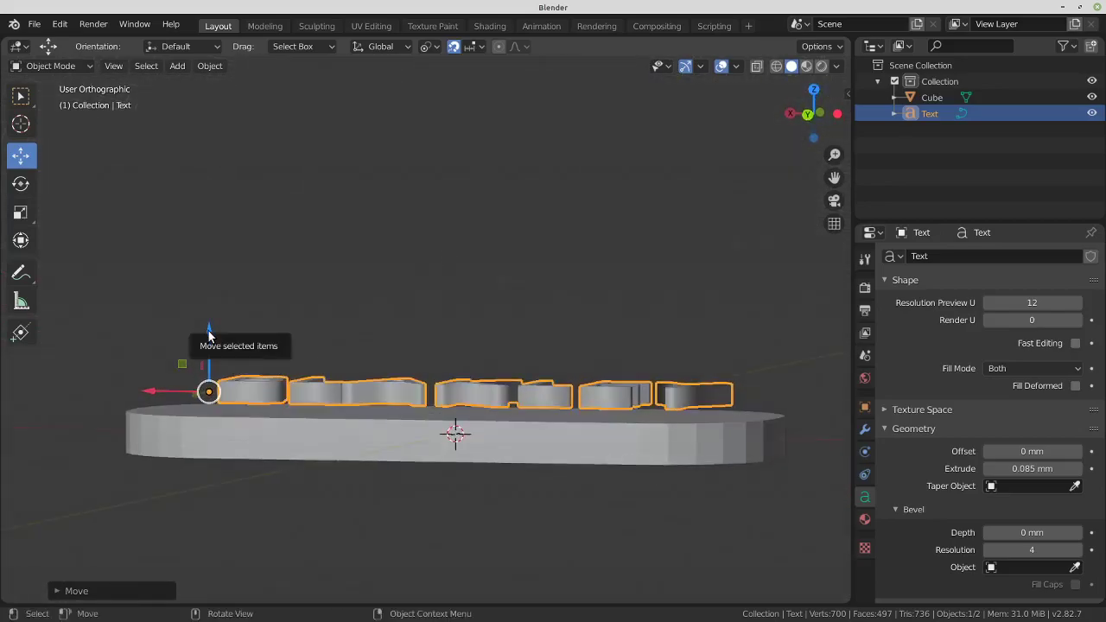
Turn off snapping and lower the BLAKLEY text so its bases sit just inside the plate surface
click(454, 46)
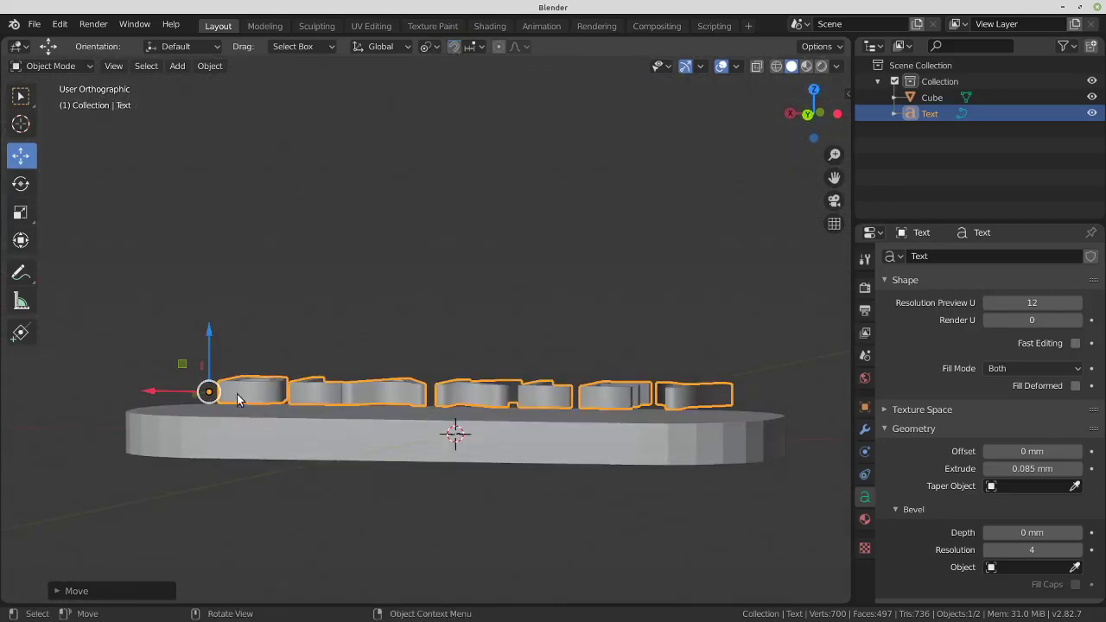
drag(208, 329, 206, 342)
scroll(257, 376, up, 5)
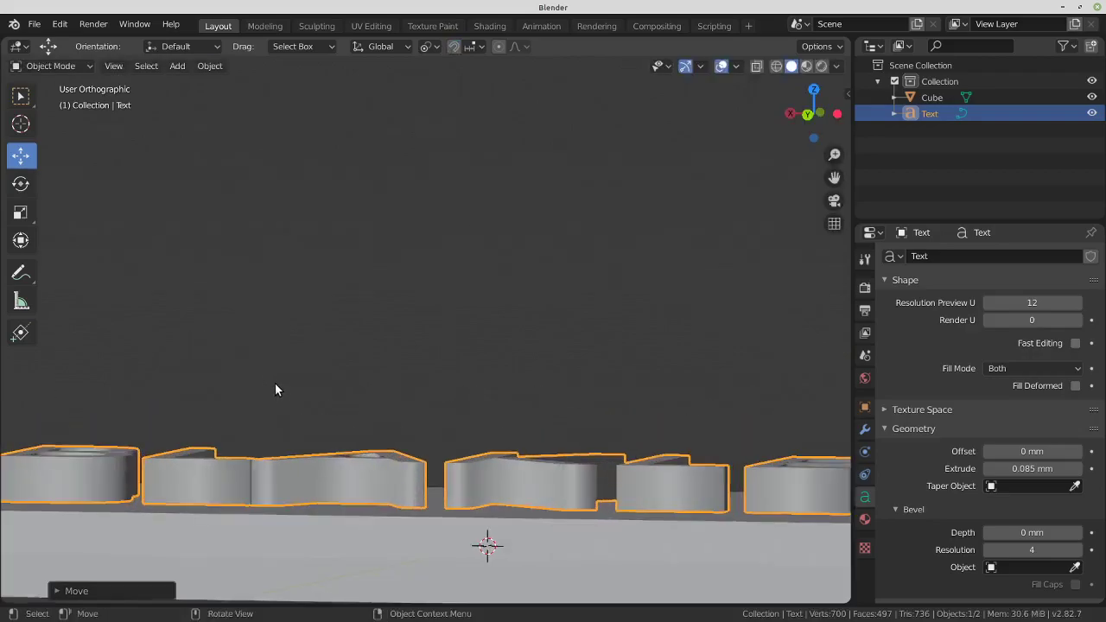
middle_drag(274, 382, 510, 113)
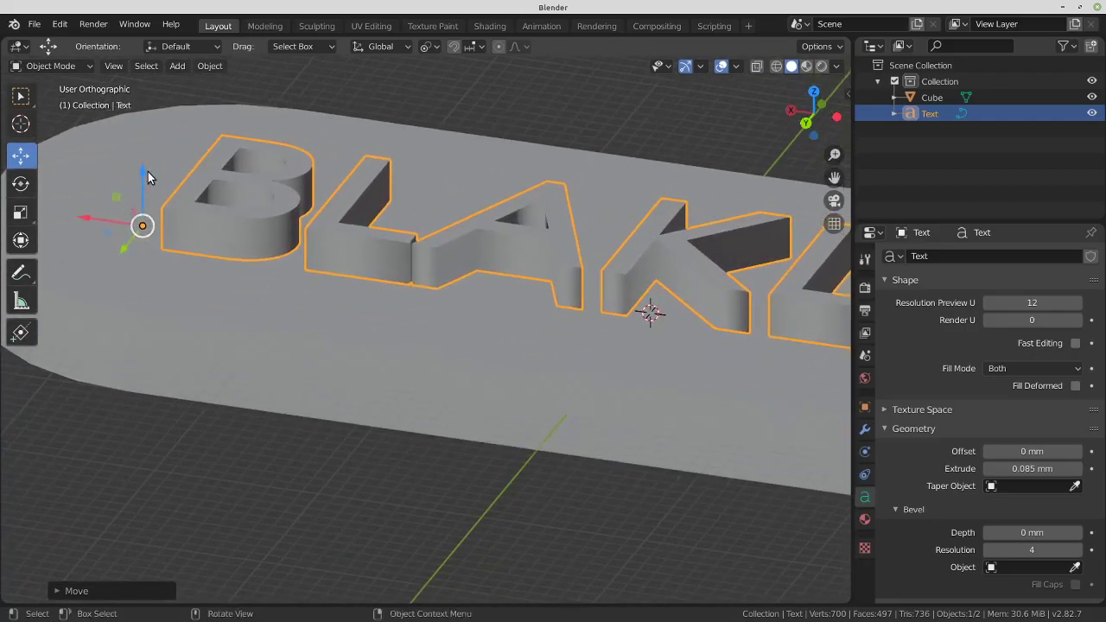
drag(143, 179, 145, 183)
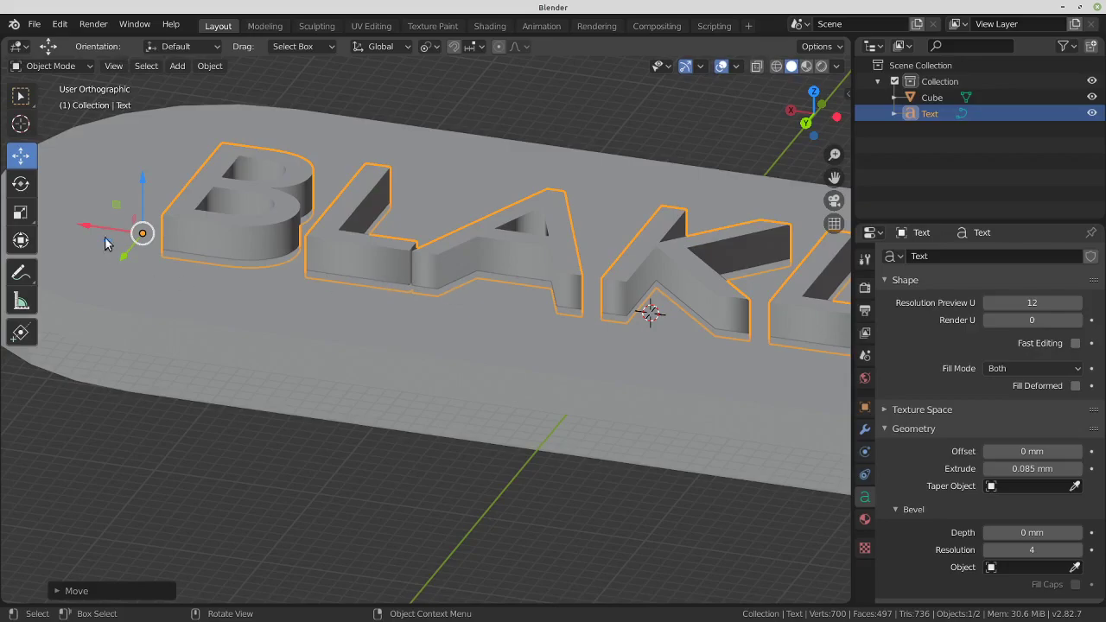
middle_drag(194, 296, 259, 218)
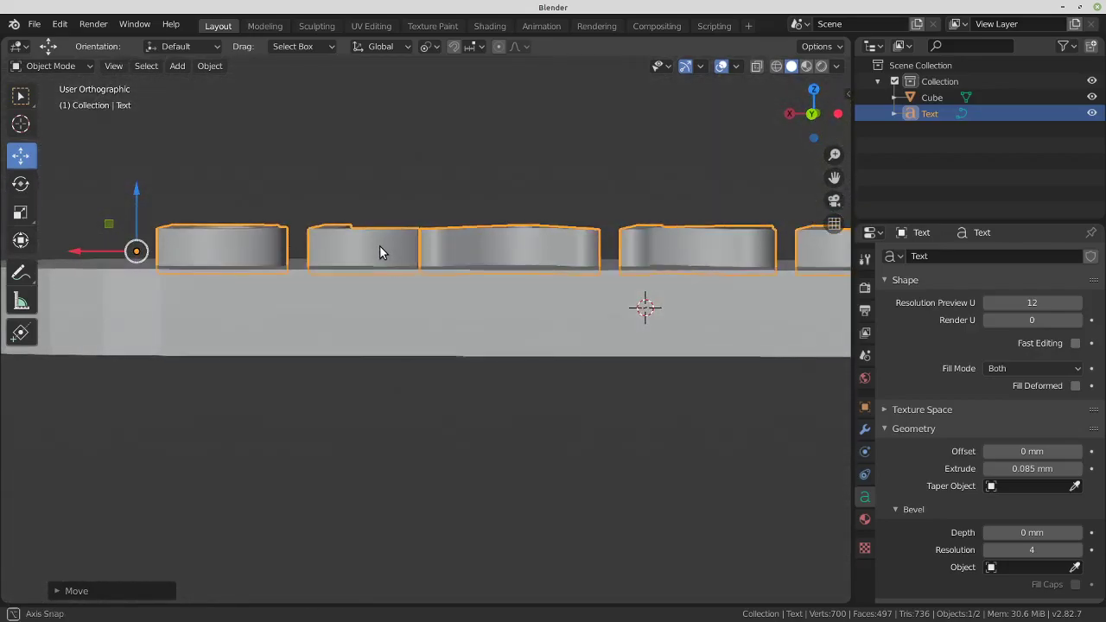
drag(379, 244, 388, 253)
middle_drag(452, 296, 379, 315)
Shift the text about 1 mm across the plate's width to centre it, checking from above
scroll(379, 314, down, 6)
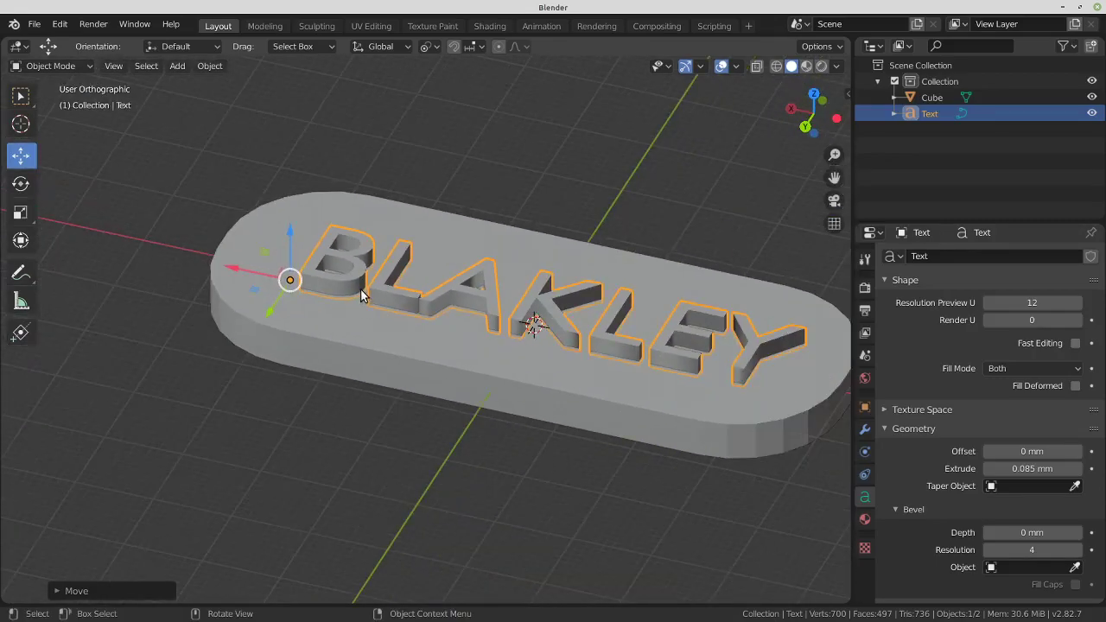
middle_drag(236, 128, 280, 274)
middle_drag(175, 165, 333, 346)
drag(332, 396, 332, 399)
middle_drag(198, 277, 407, 576)
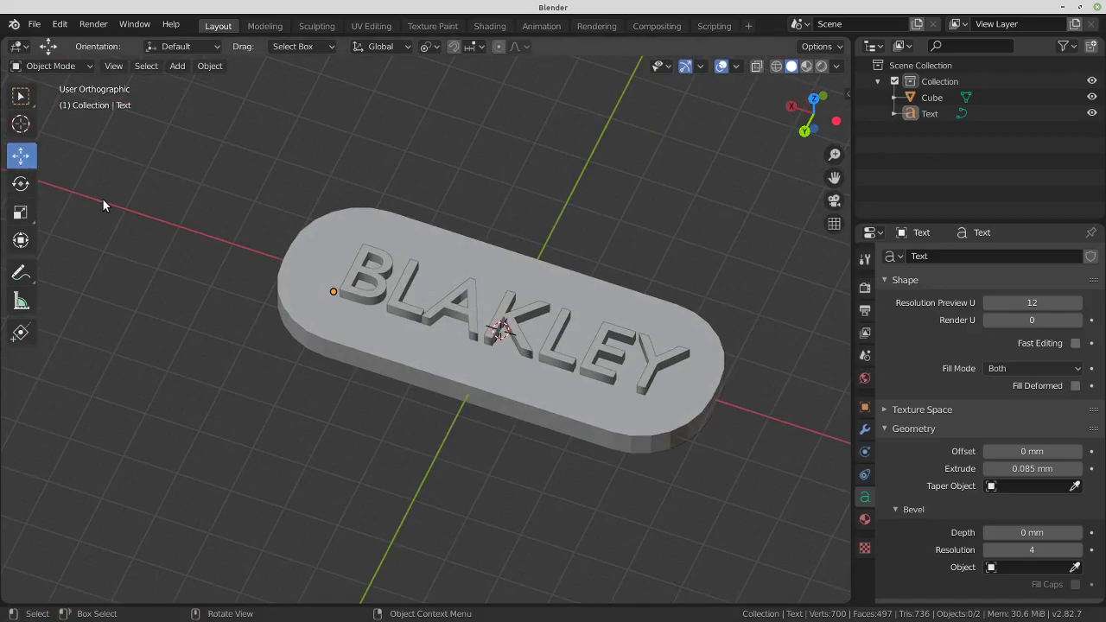
Add a cylinder and move it along X to the plate's left end
click(178, 67)
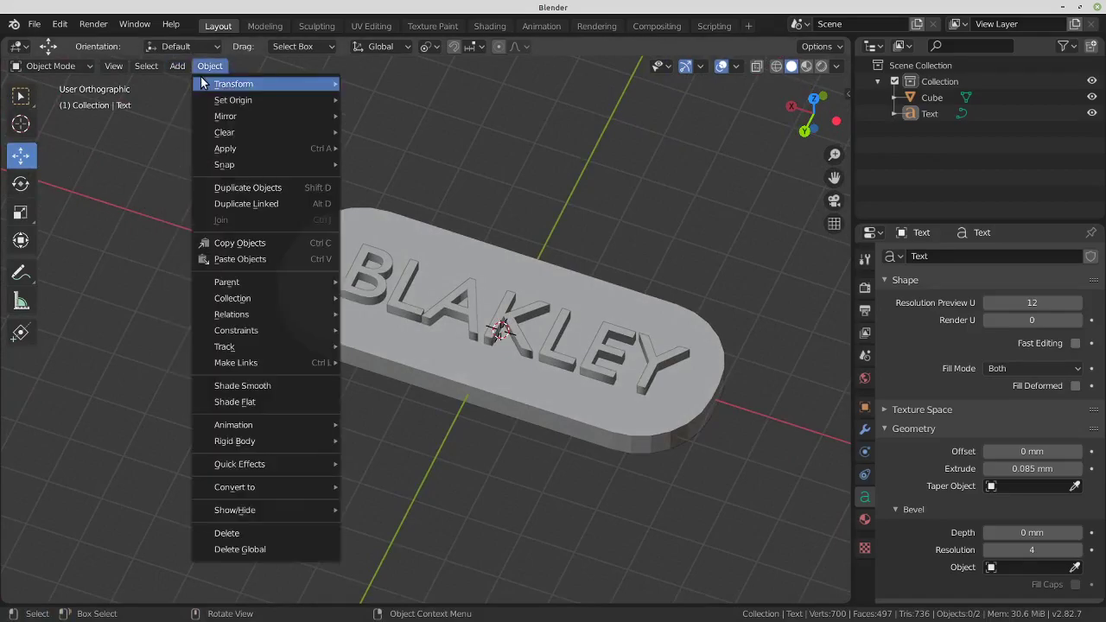
mouse_move(276, 84)
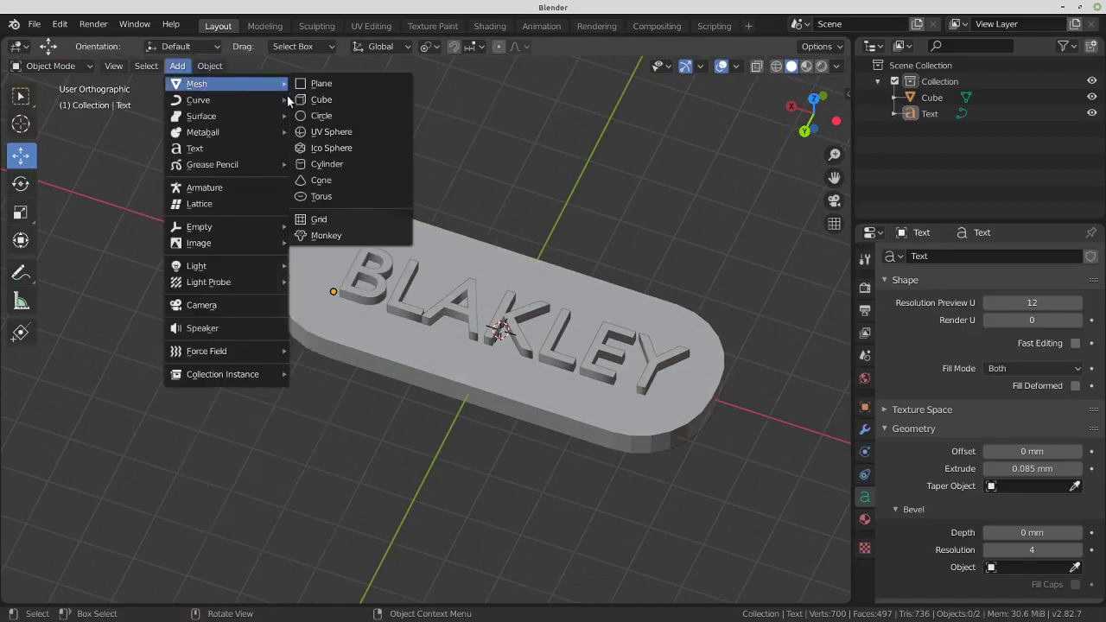
click(319, 164)
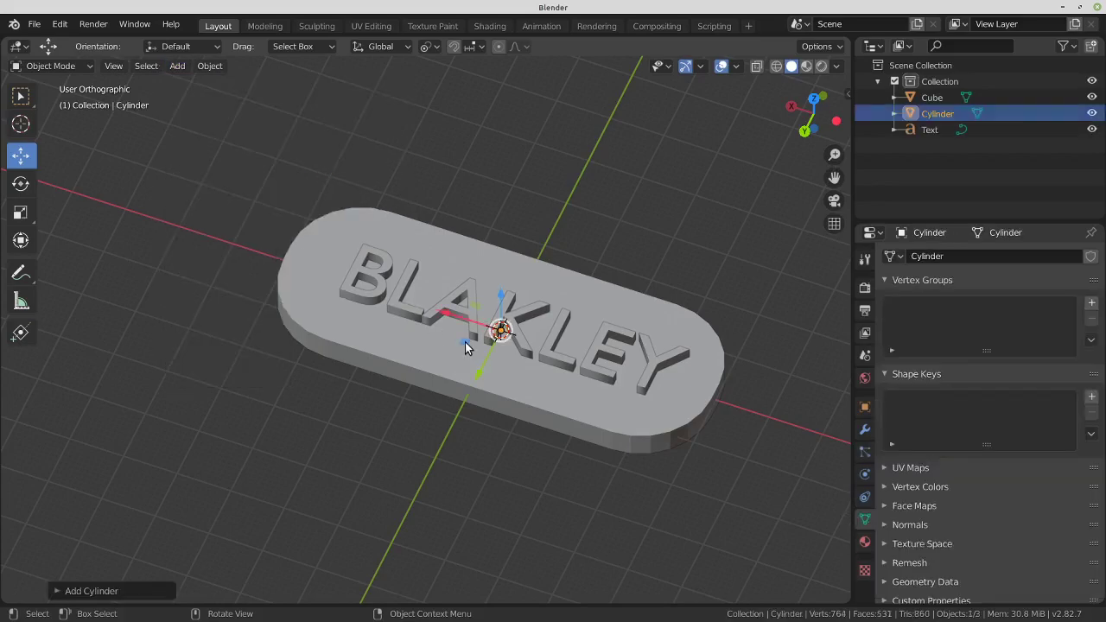
key(g)
key(x)
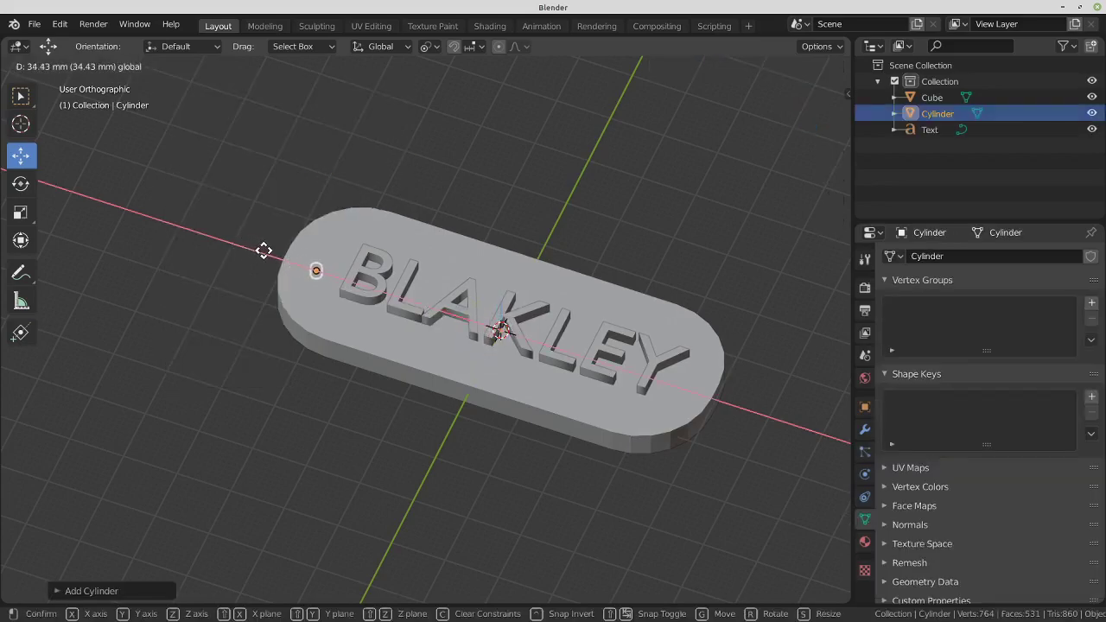
click(259, 250)
Scale the cylinder into a slim peg tall enough to pierce the plate, then reselect the plate
click(21, 212)
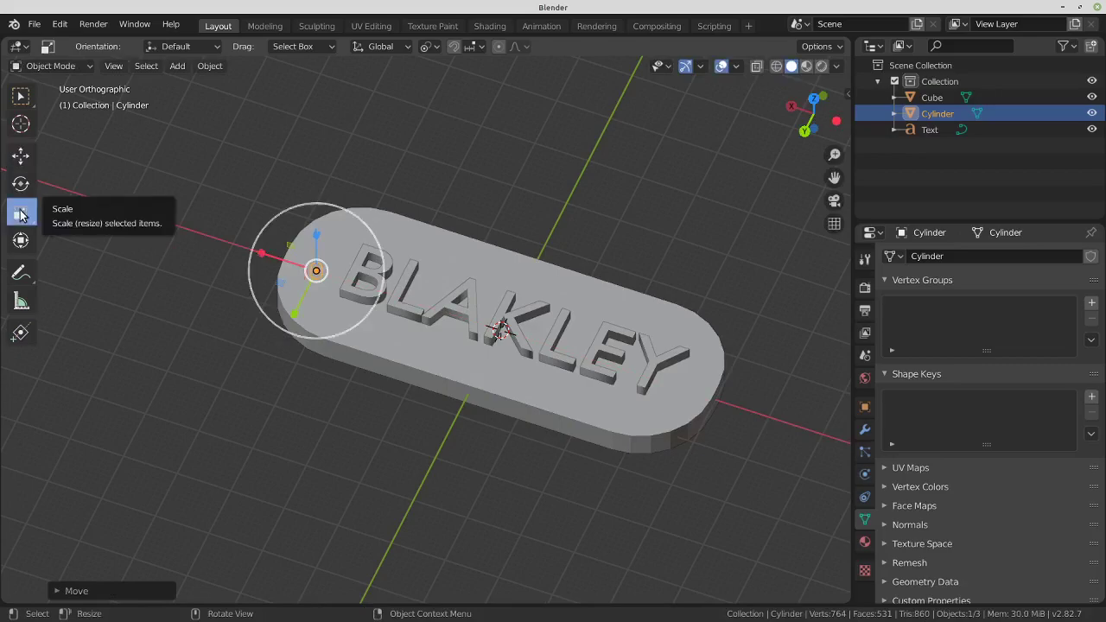
drag(350, 220, 397, 197)
drag(317, 230, 297, 87)
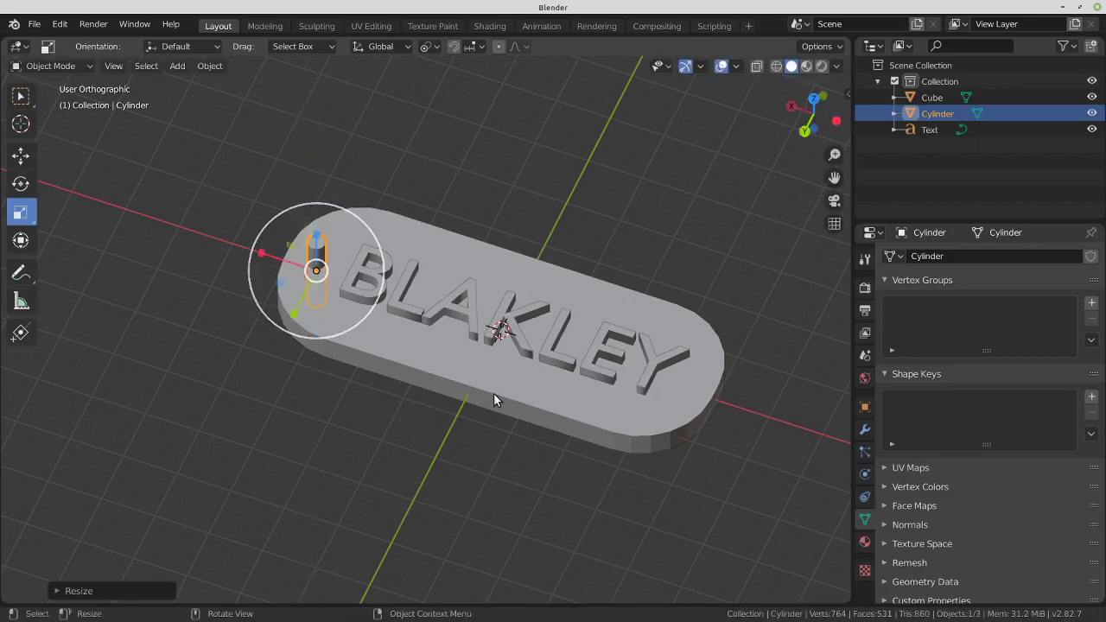
mouse_move(494, 393)
middle_down()
mouse_move(494, 234)
mouse_move(507, 434)
mouse_move(487, 385)
middle_up()
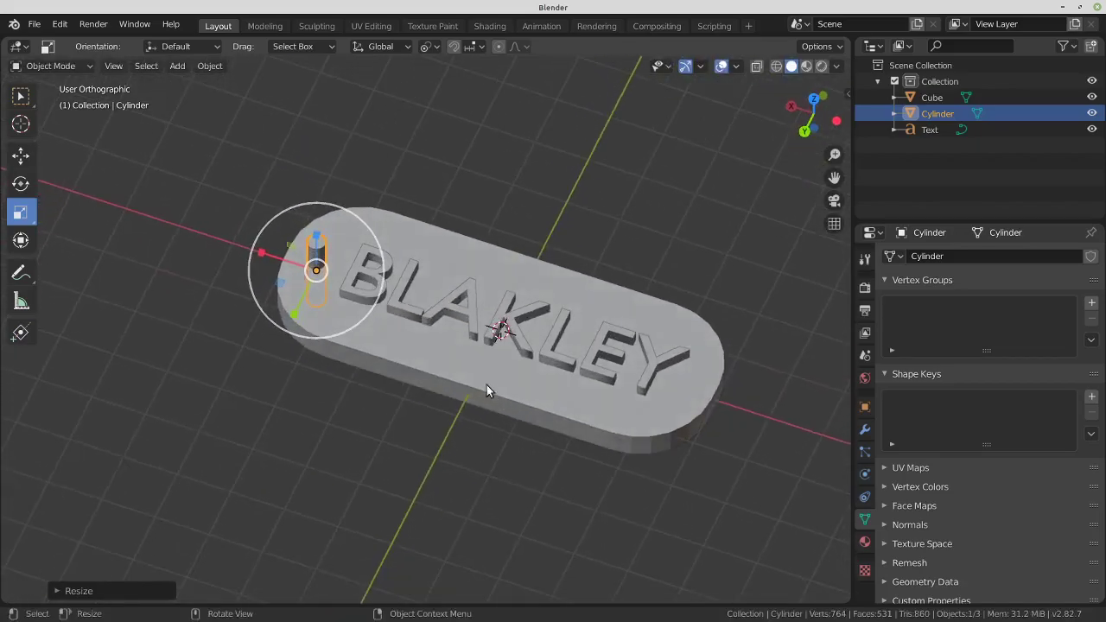
click(395, 225)
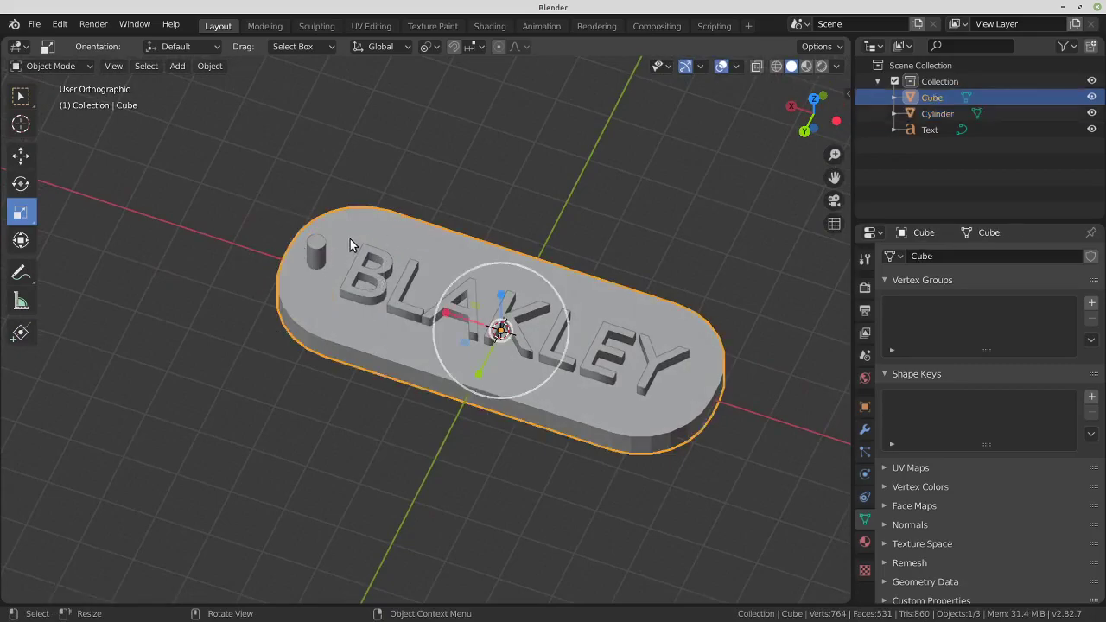
click(311, 254)
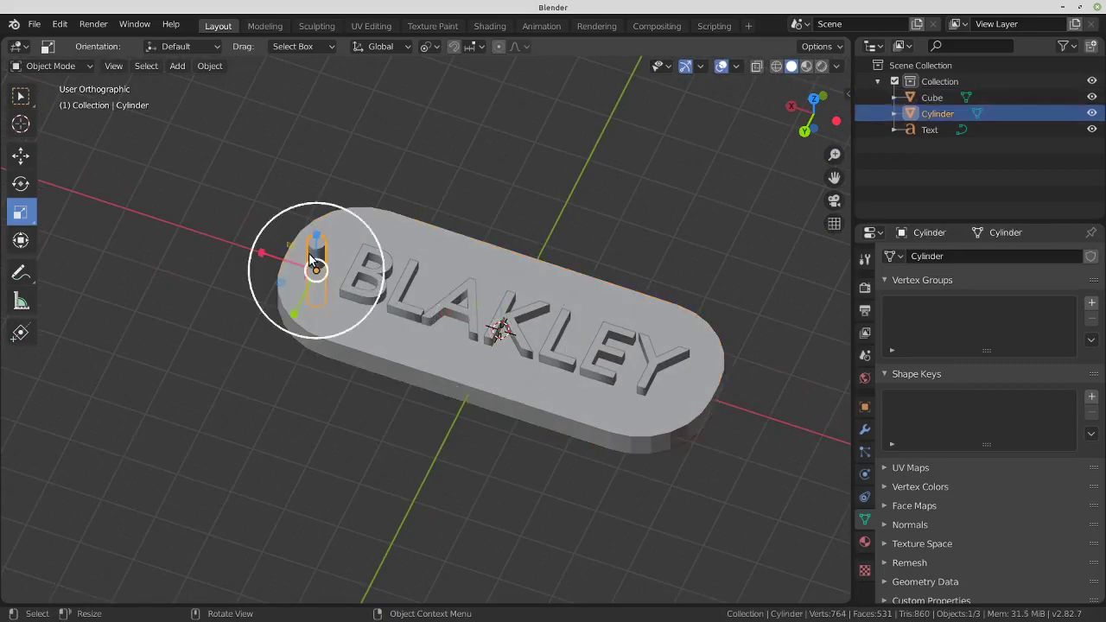
click(401, 227)
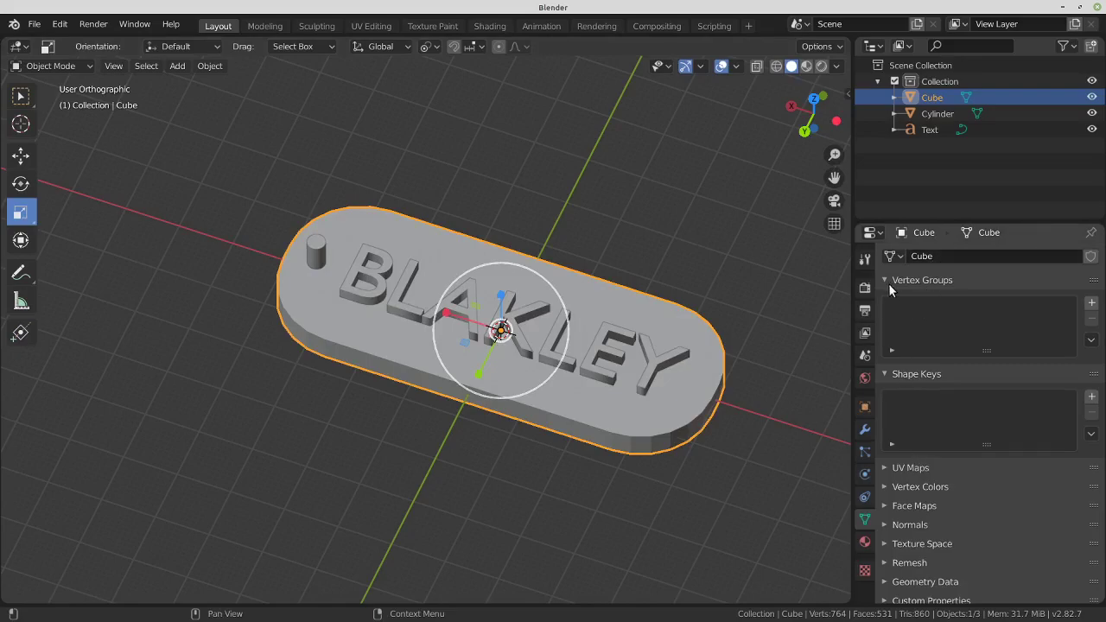
Apply a Boolean Difference modifier with the cylinder as cutter, then delete the cylinder
click(865, 431)
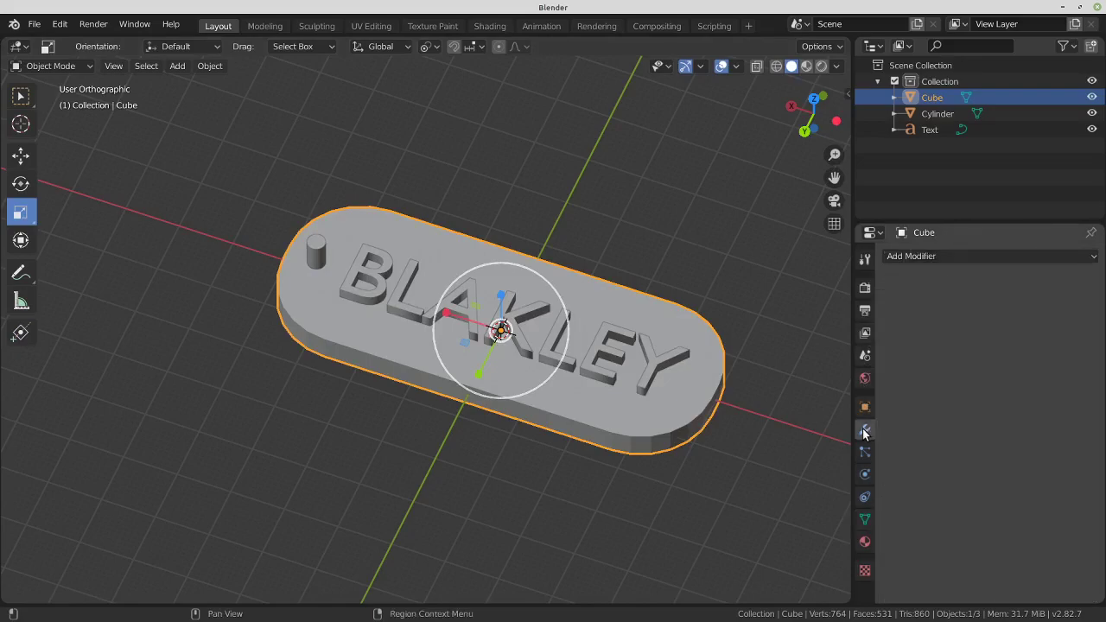
click(910, 259)
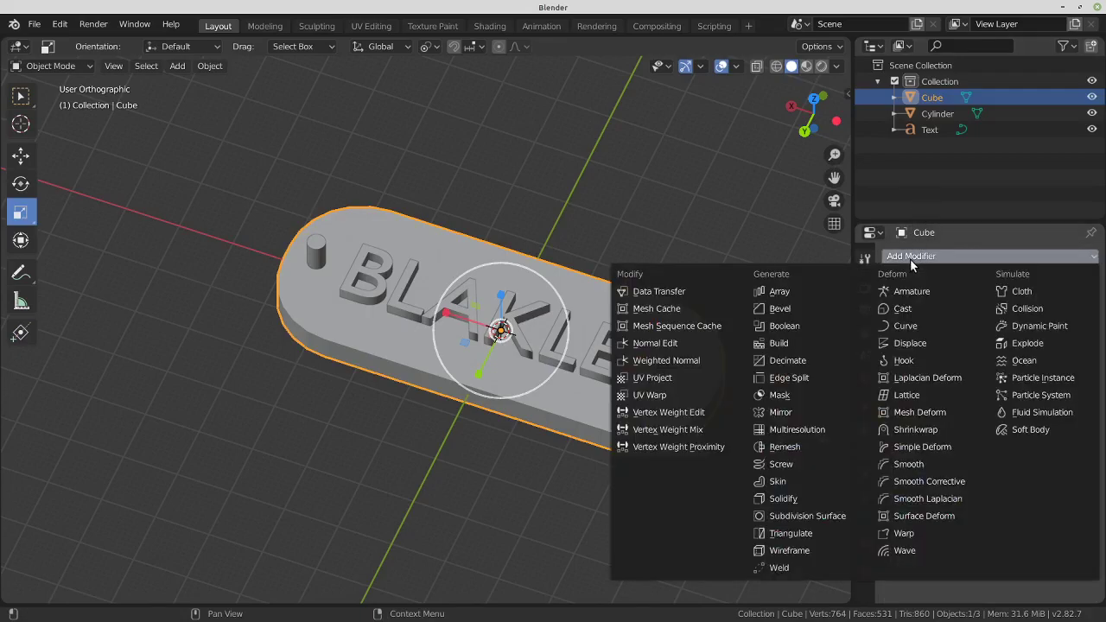
click(813, 336)
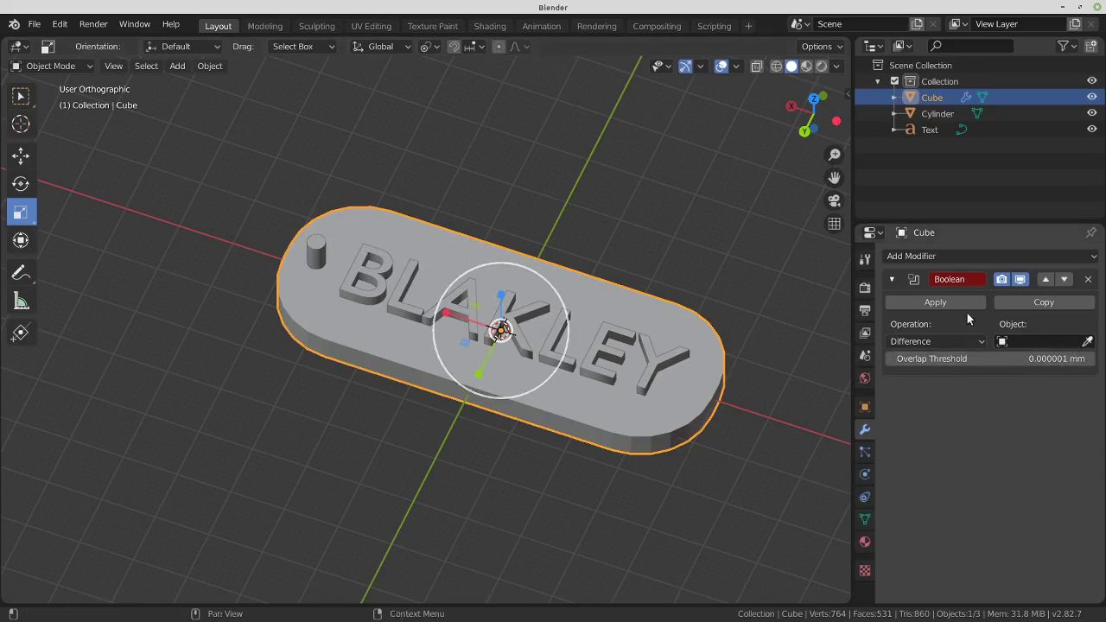
click(1088, 342)
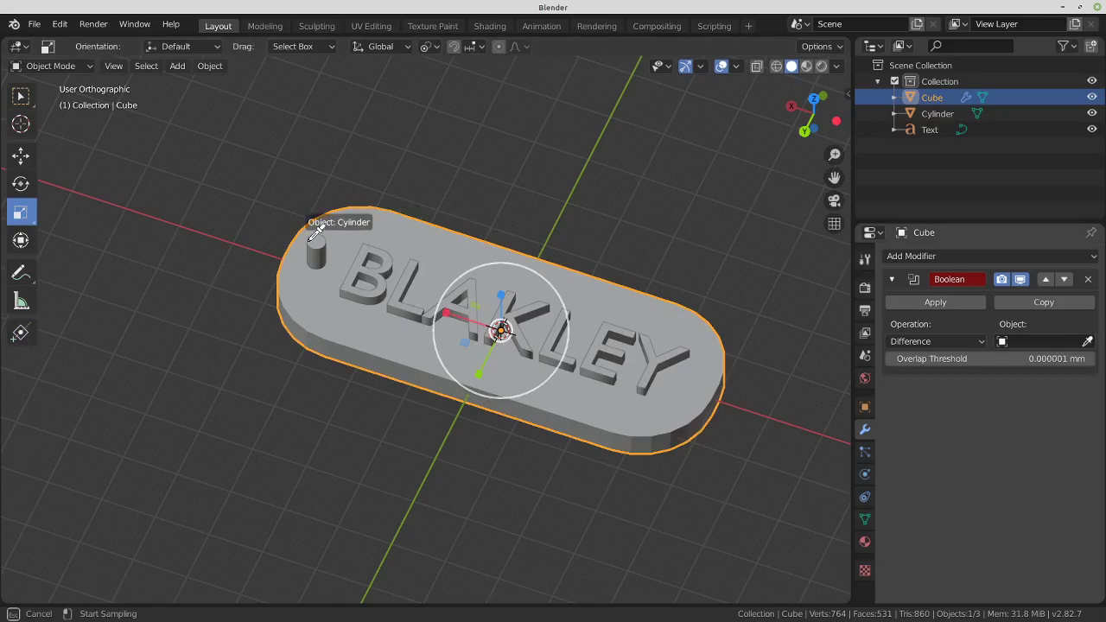
click(314, 240)
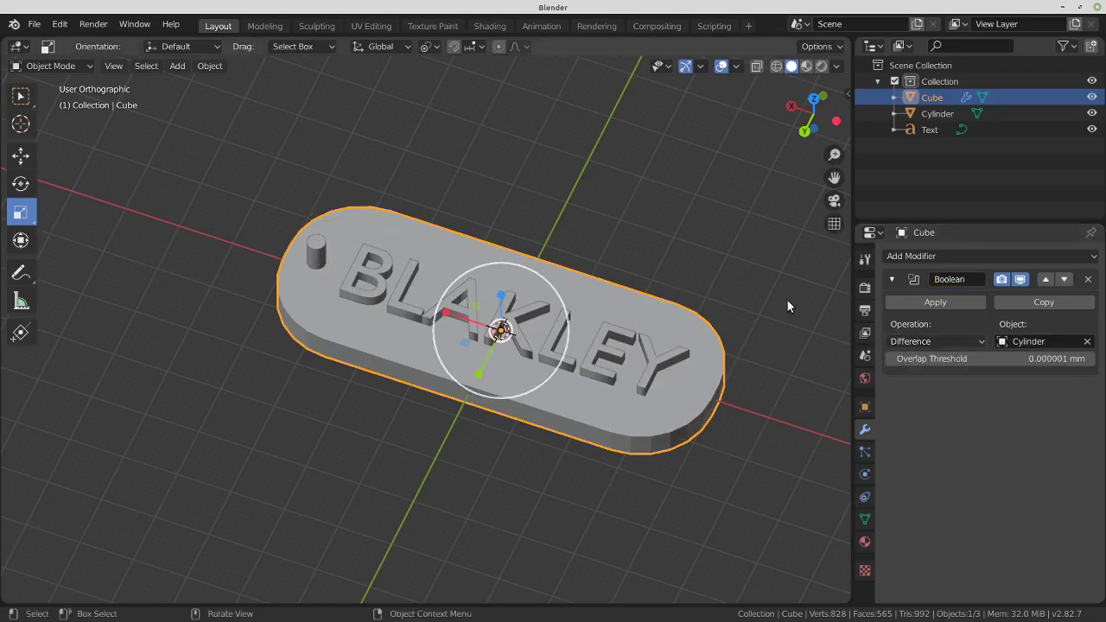
click(914, 305)
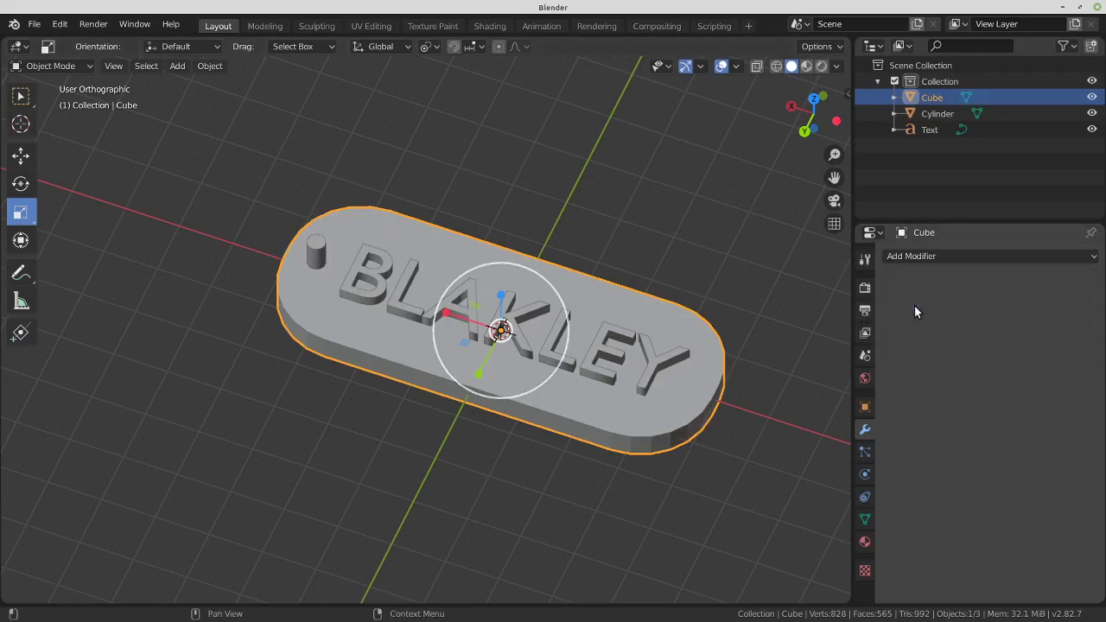
click(316, 251)
key(Delete)
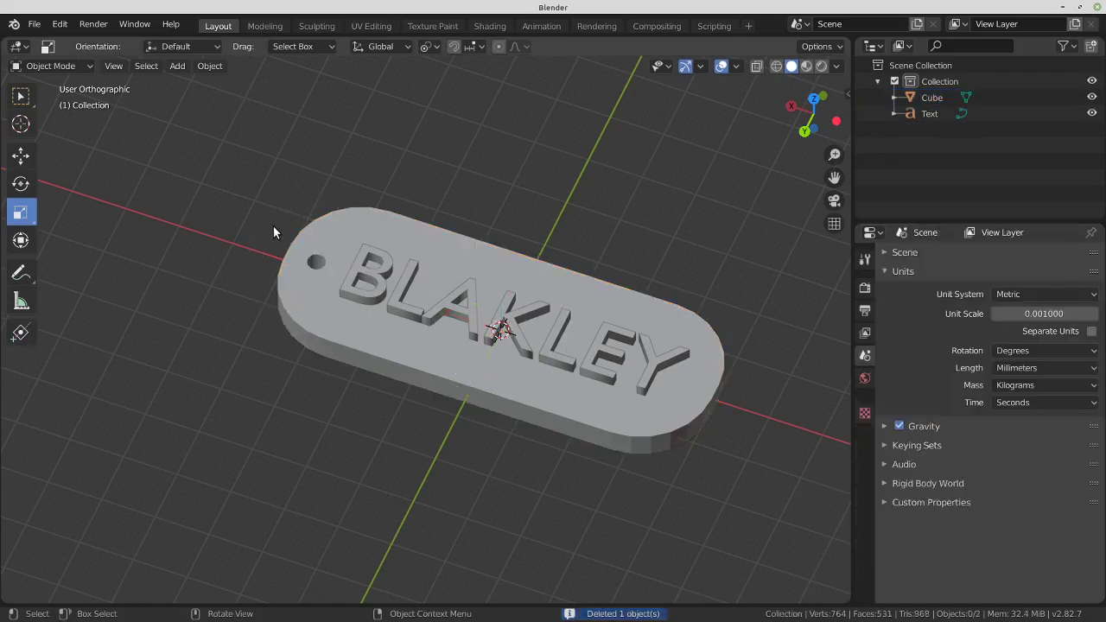
Search 'print' in Preferences > Add-ons, confirm Mesh: 3D-Print Toolbox is checked, and close Preferences
mouse_move(327, 176)
middle_down()
mouse_move(346, 295)
mouse_move(346, 169)
mouse_move(374, 351)
mouse_move(345, 176)
middle_up()
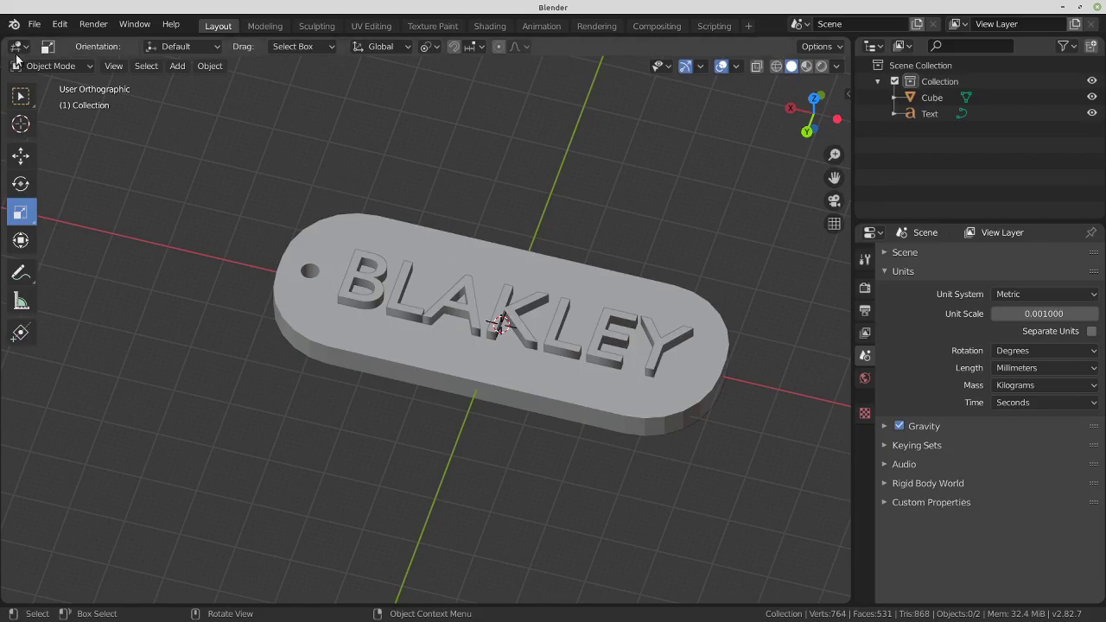
click(60, 24)
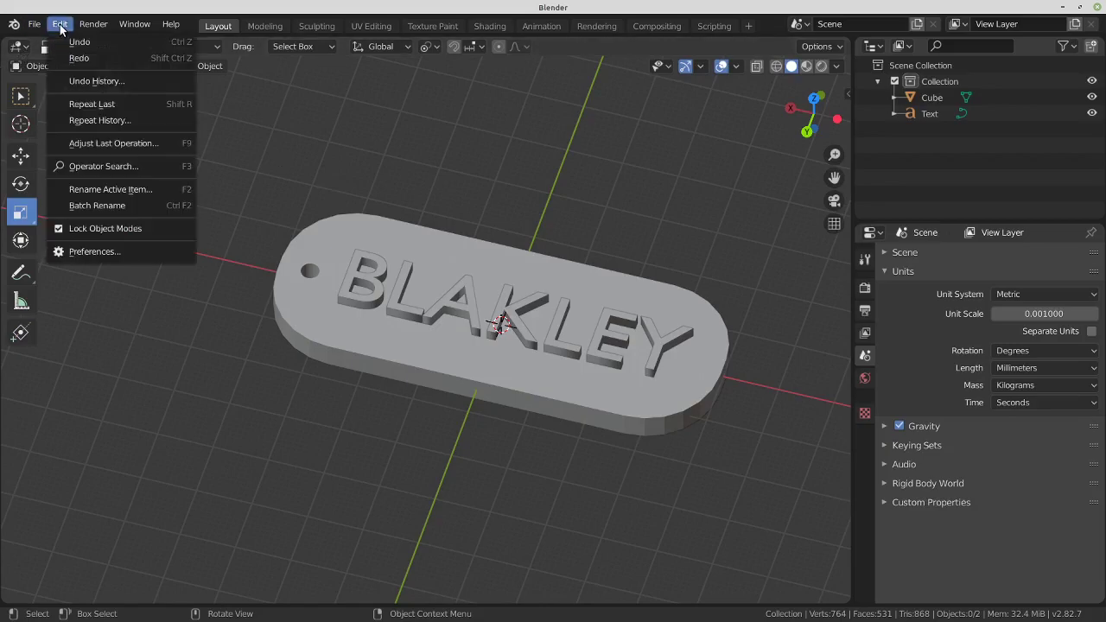
click(110, 254)
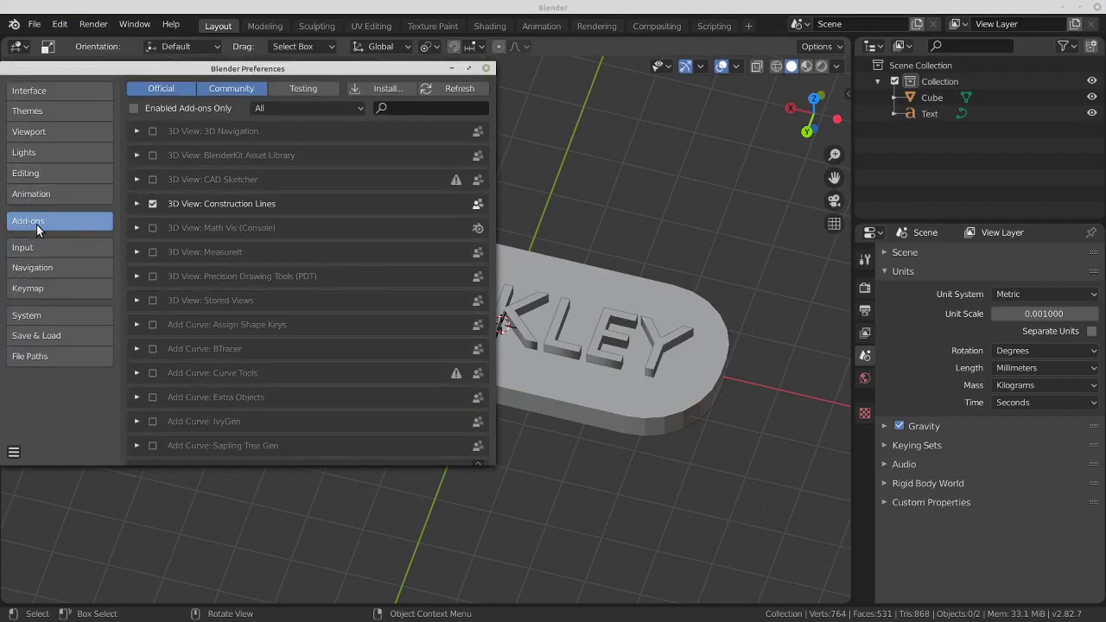
click(419, 108)
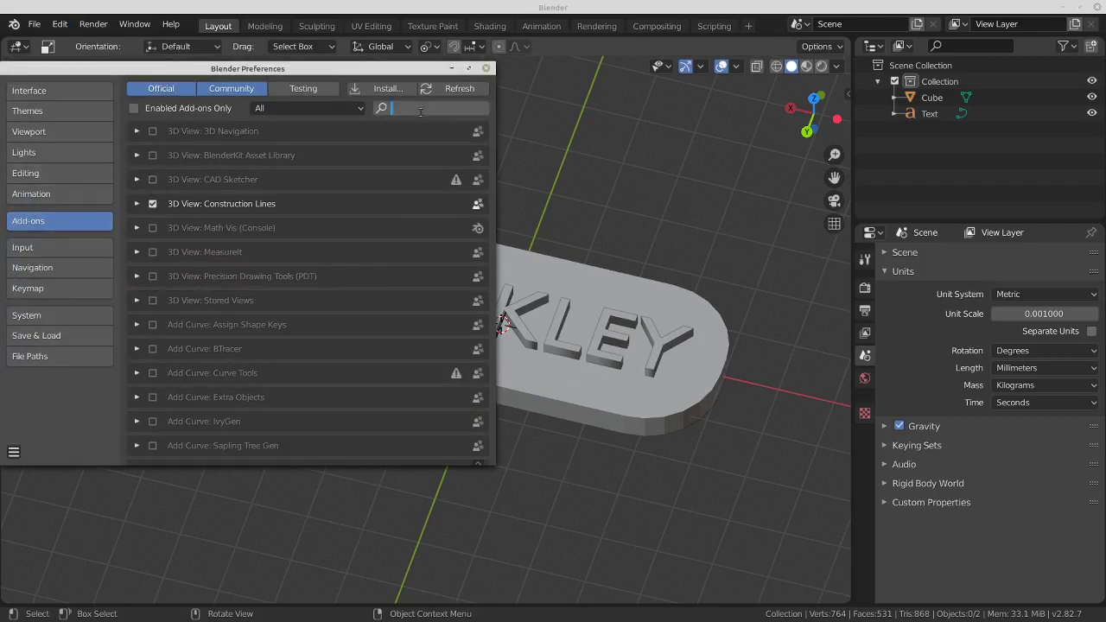
text(m)
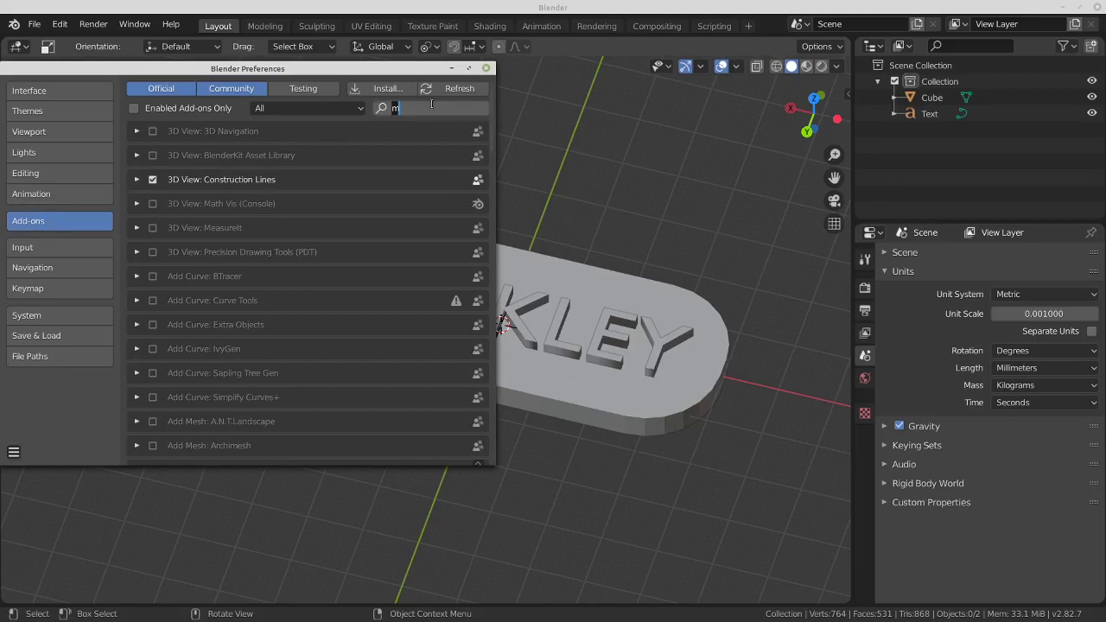
text(esh)
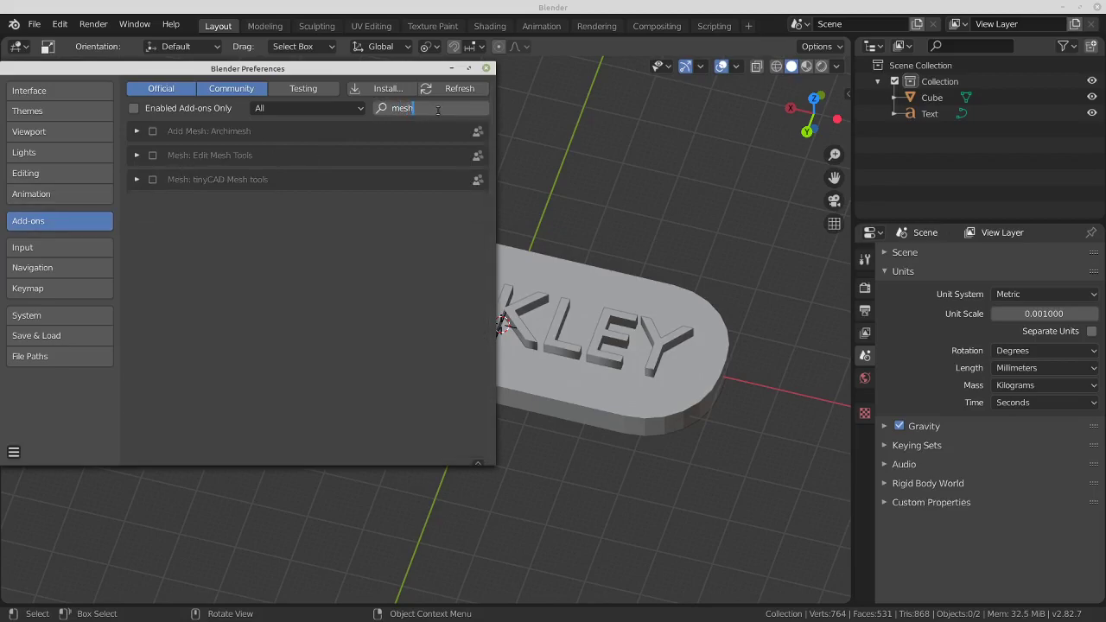
key(BackSpace)
key(BackSpace)
key(BackSpace)
key(BackSpace)
text(print)
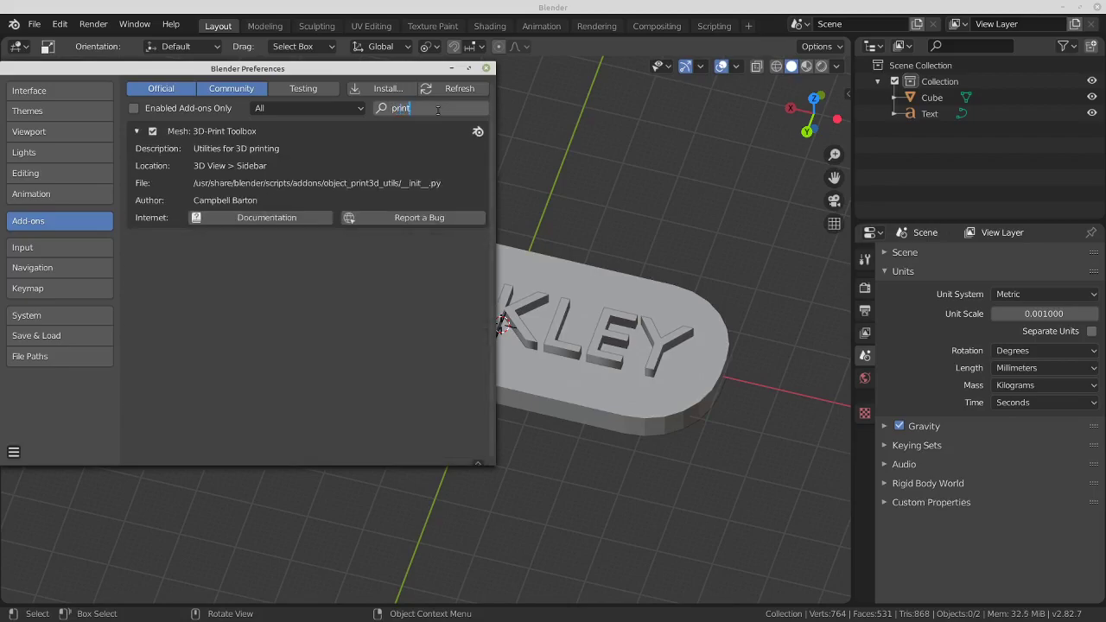
click(136, 129)
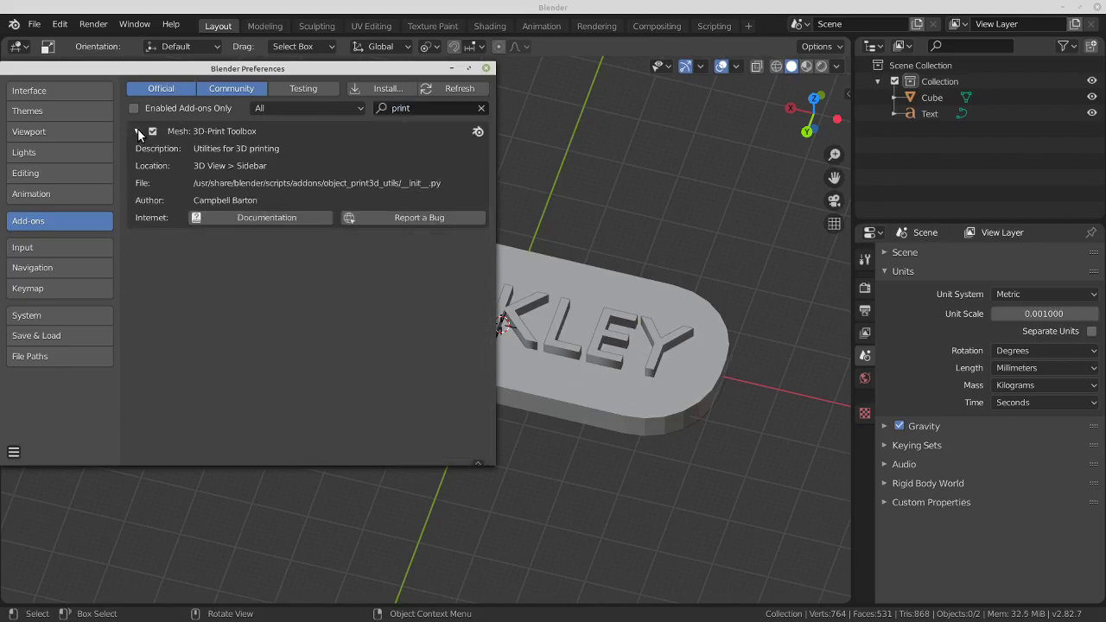
click(136, 130)
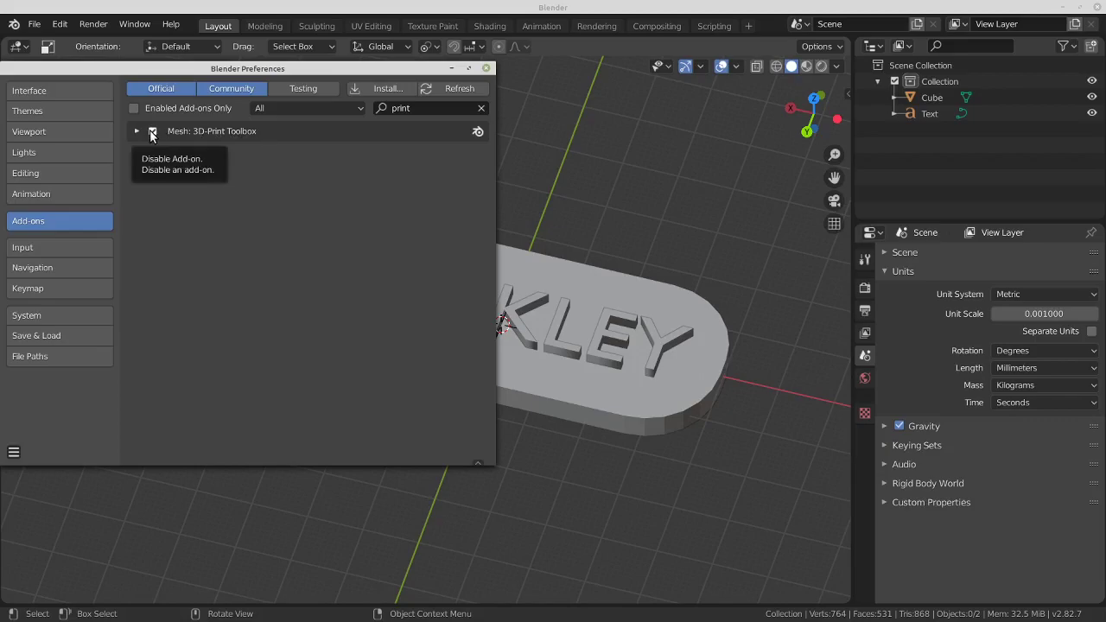
click(486, 68)
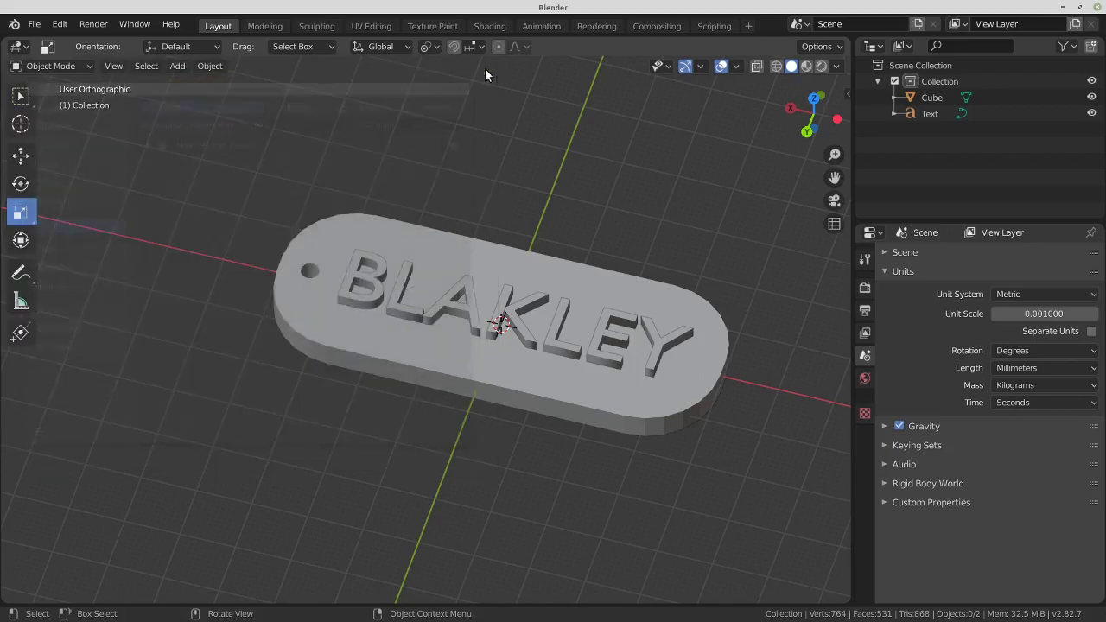
Show the N sidebar and select both the plate and the BLAKLEY text
click(848, 94)
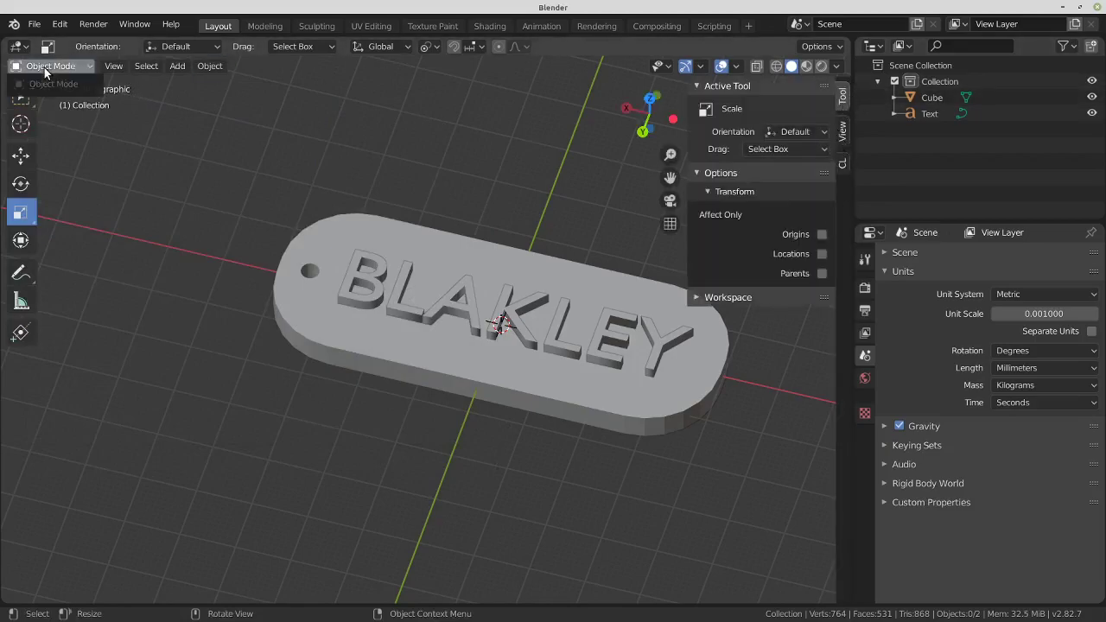
click(335, 247)
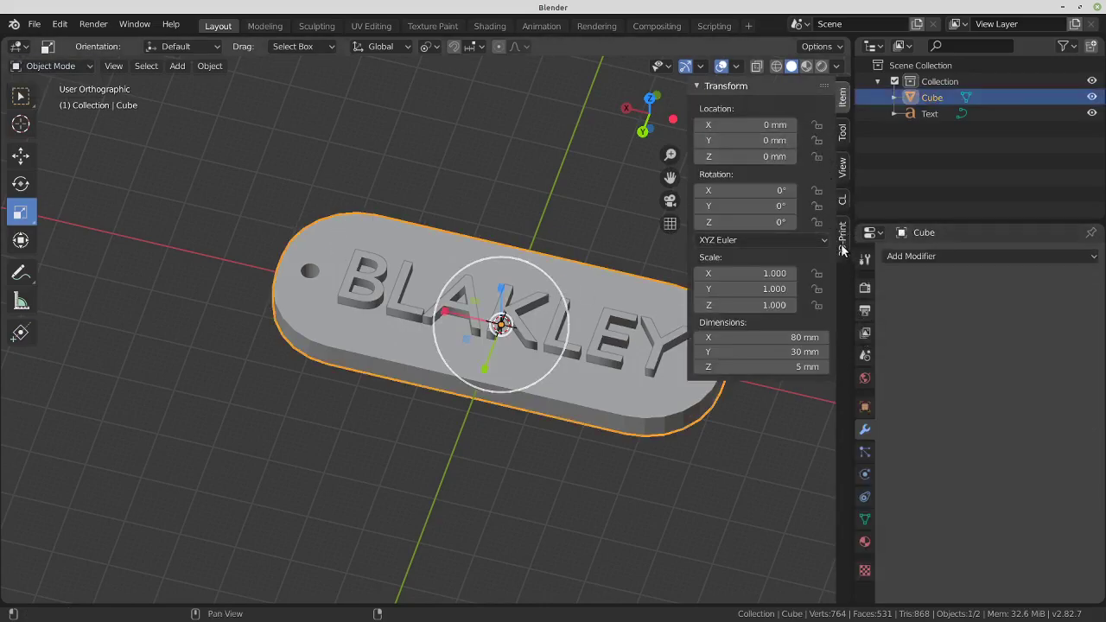
click(423, 209)
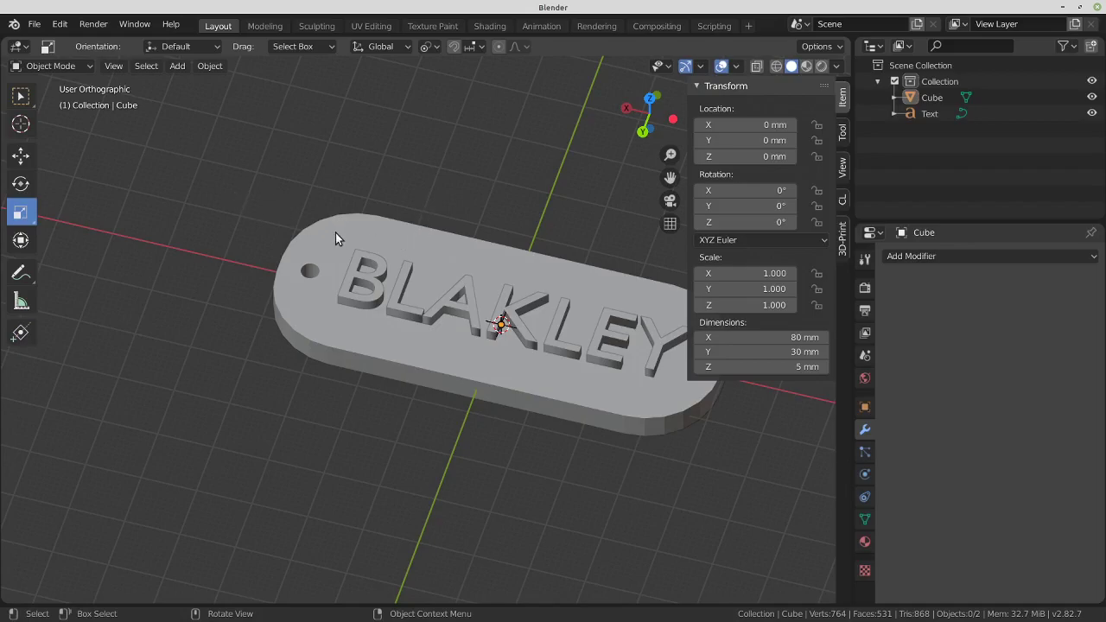
key(a)
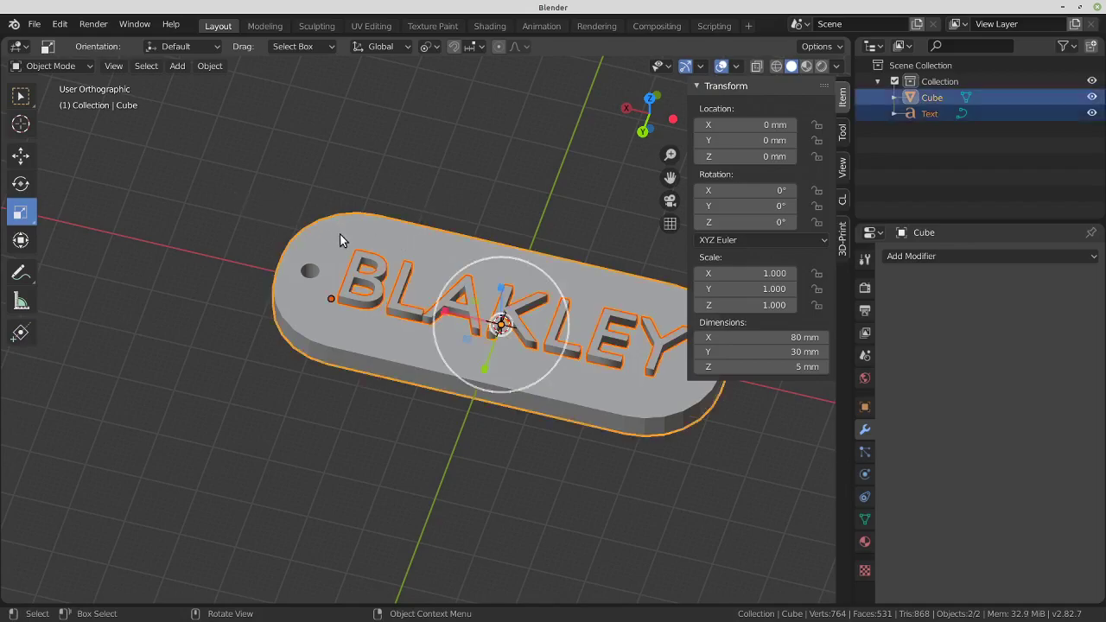
Run Check All in the 3D-Print tab, leaving only 2 overhang faces flagged, and expand Export
click(845, 246)
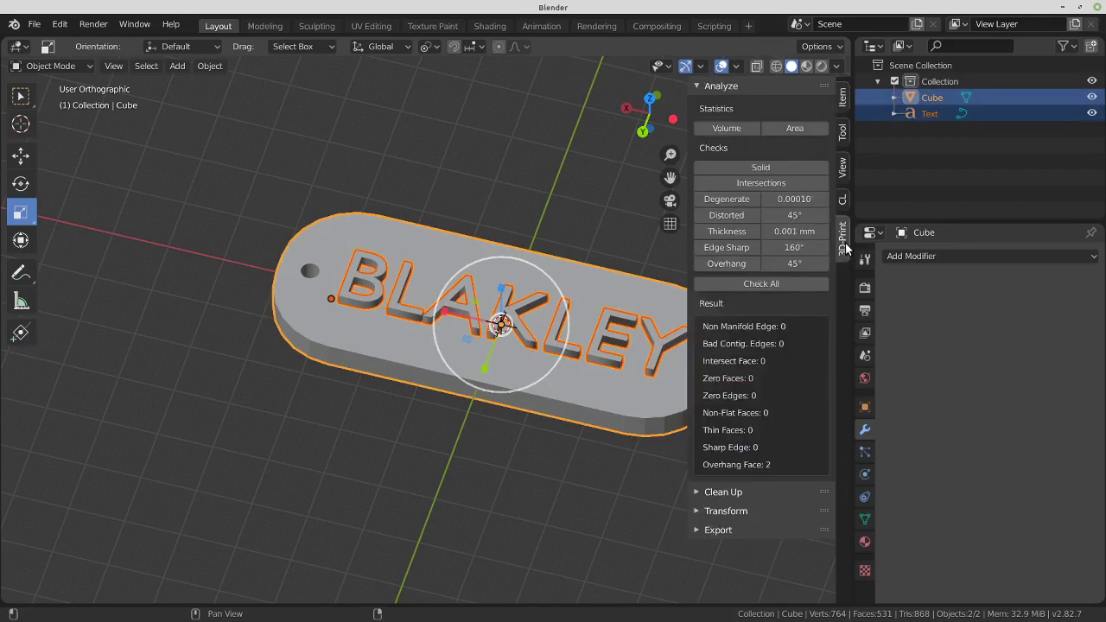
click(745, 283)
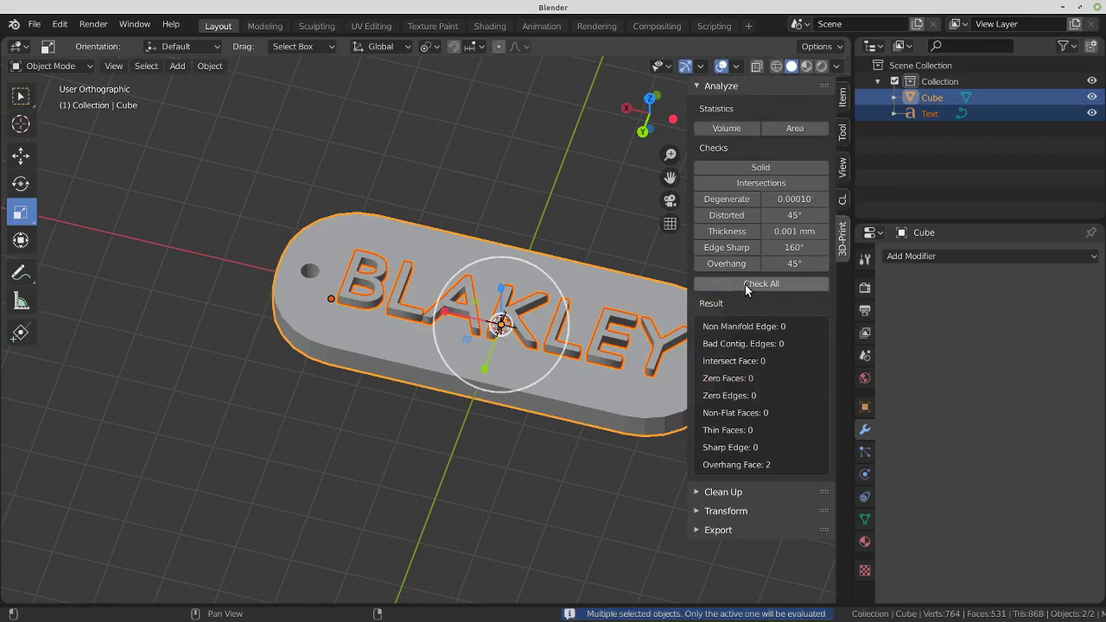
click(700, 529)
scroll(695, 525, down, 2)
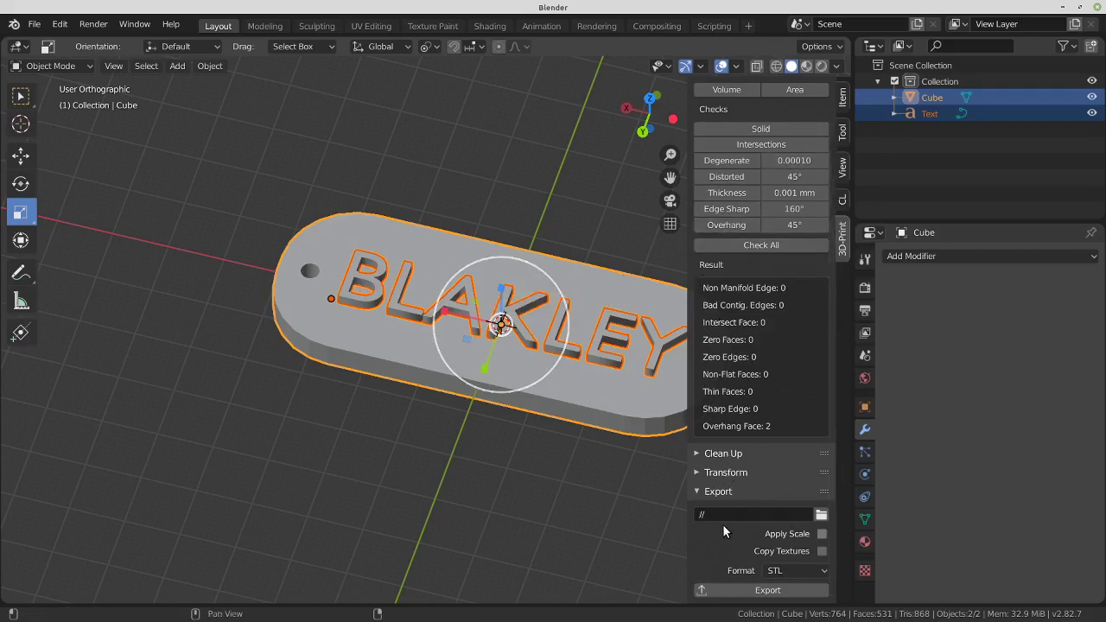
Set the export path to the recent Blakley folder and export untitled-Cube.stl
click(821, 515)
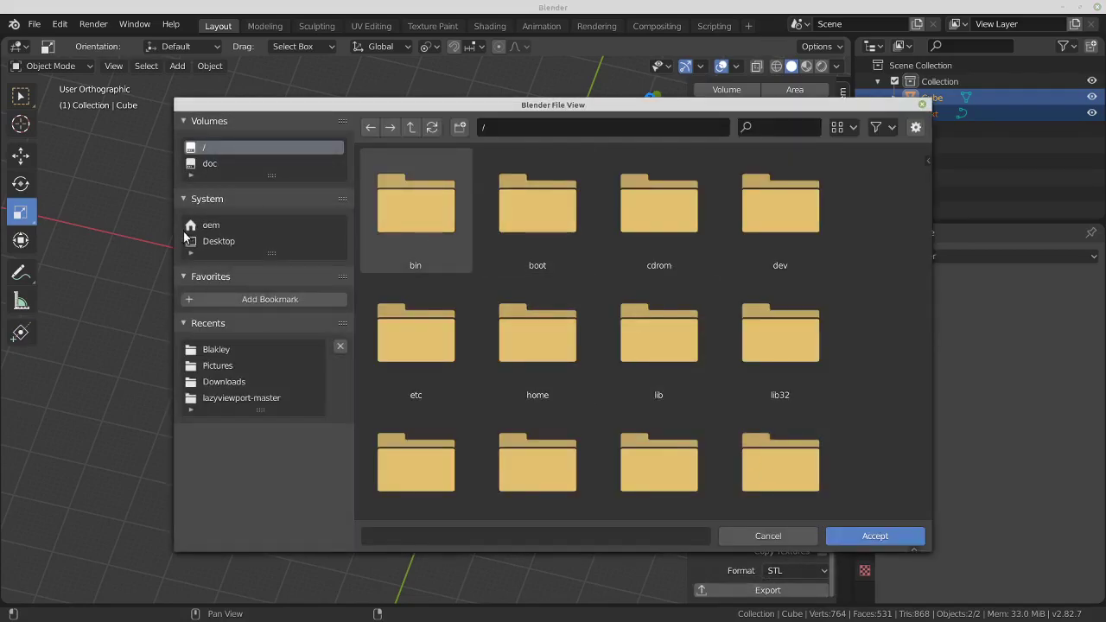
click(213, 351)
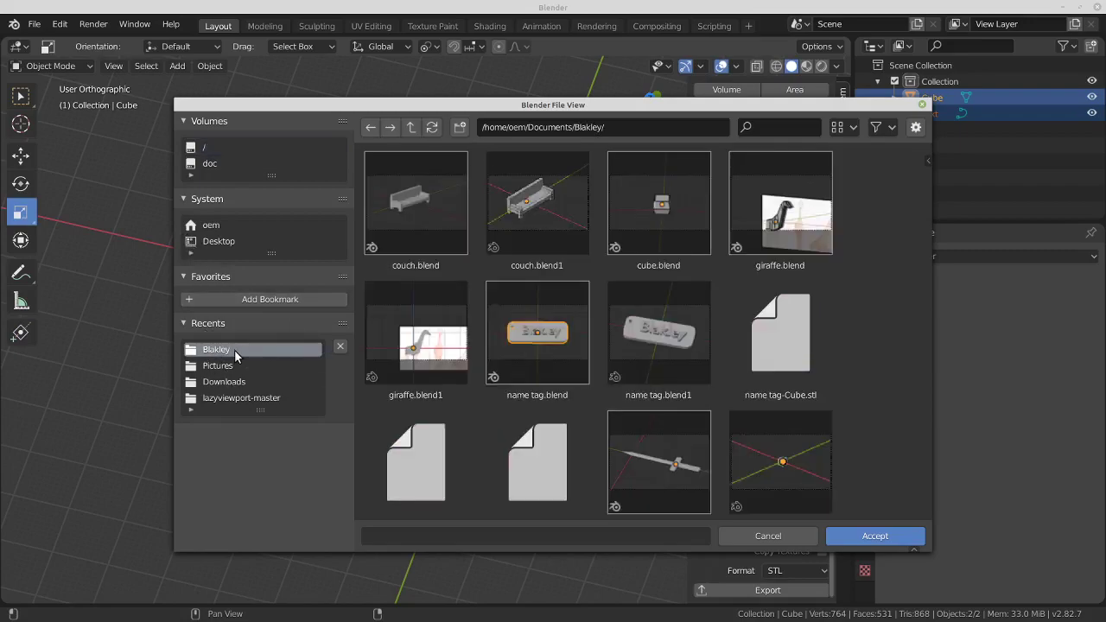
click(869, 536)
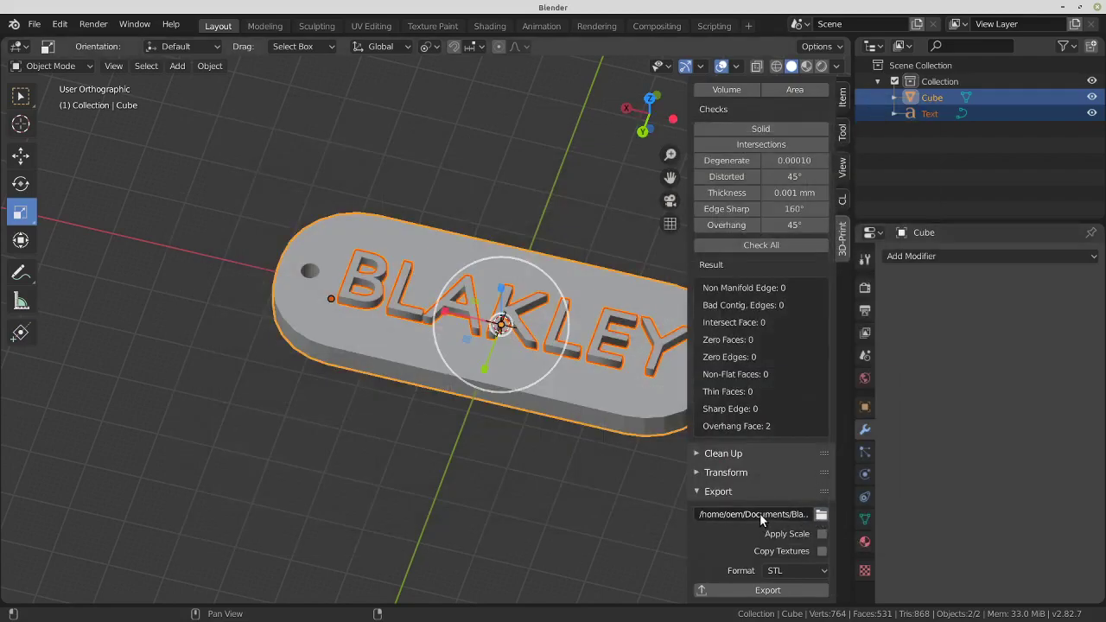
click(768, 590)
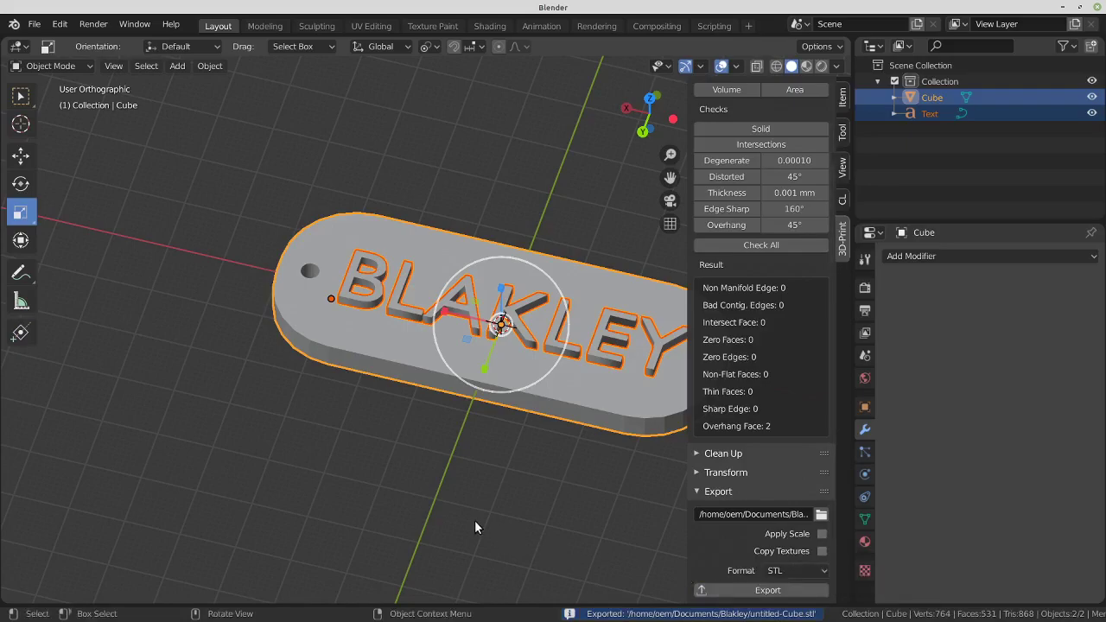
mouse_move(475, 619)
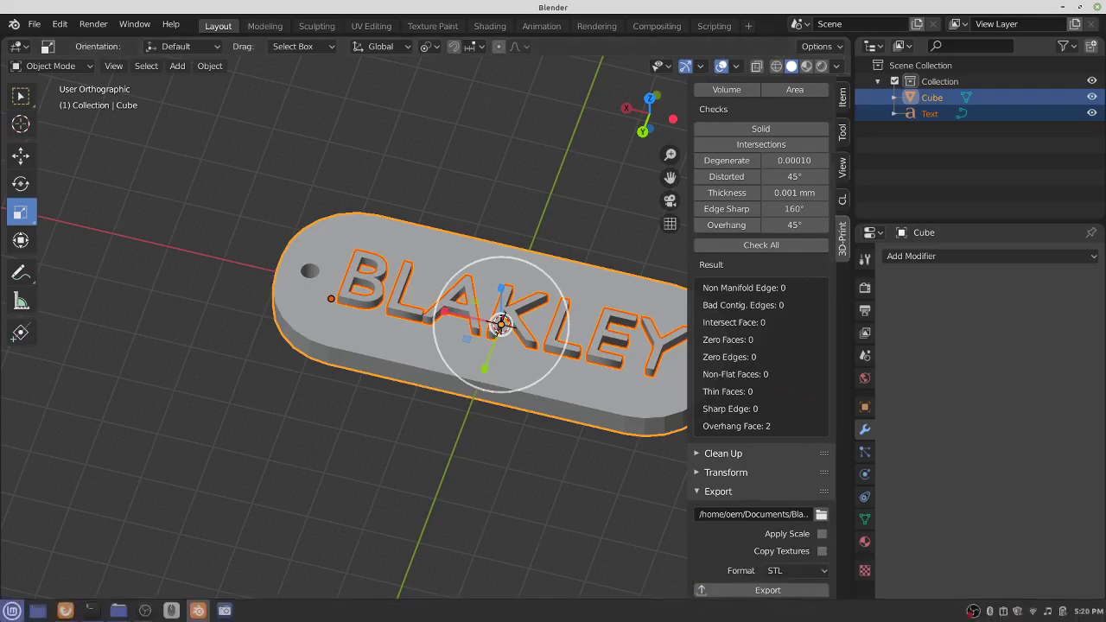
click(118, 614)
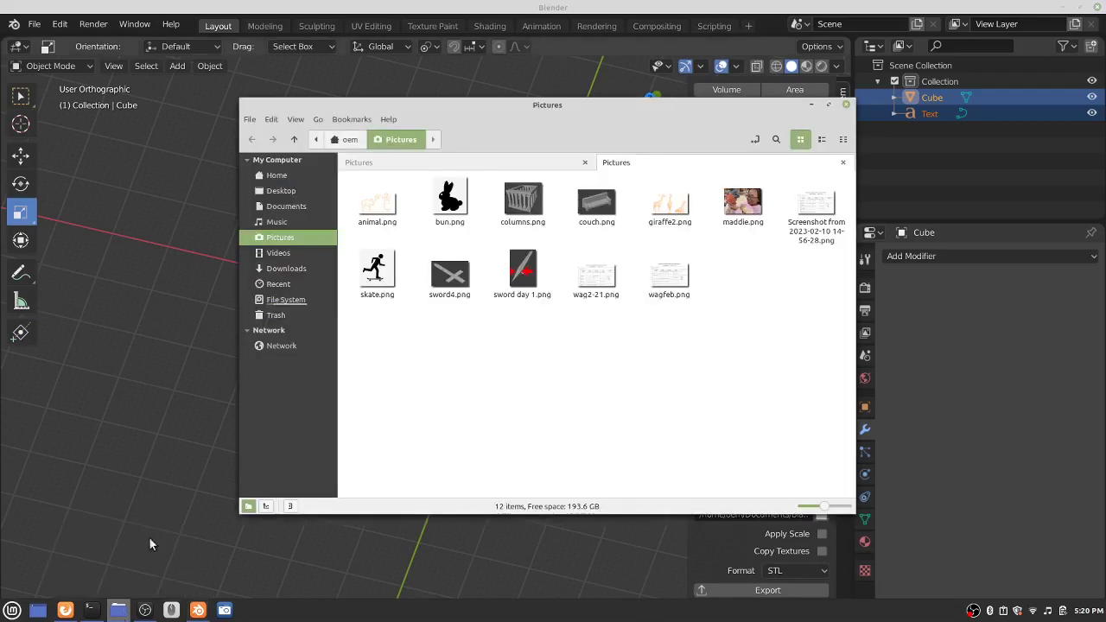
click(846, 105)
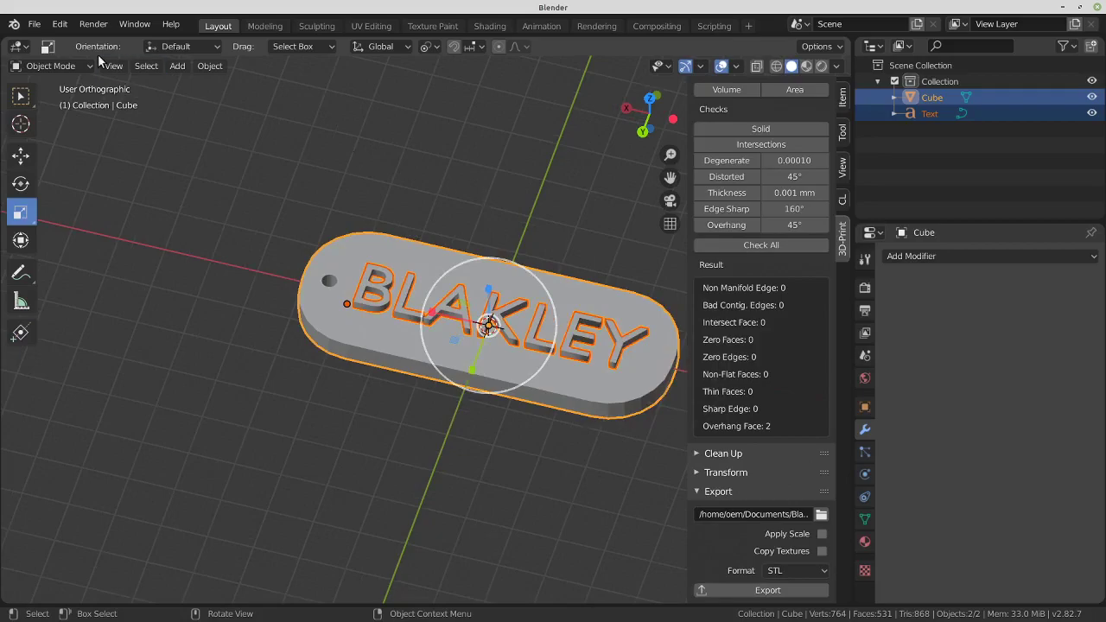
Hide the sidebar and select every object in the scene, plate and text included
click(379, 211)
scroll(843, 227, up, 2)
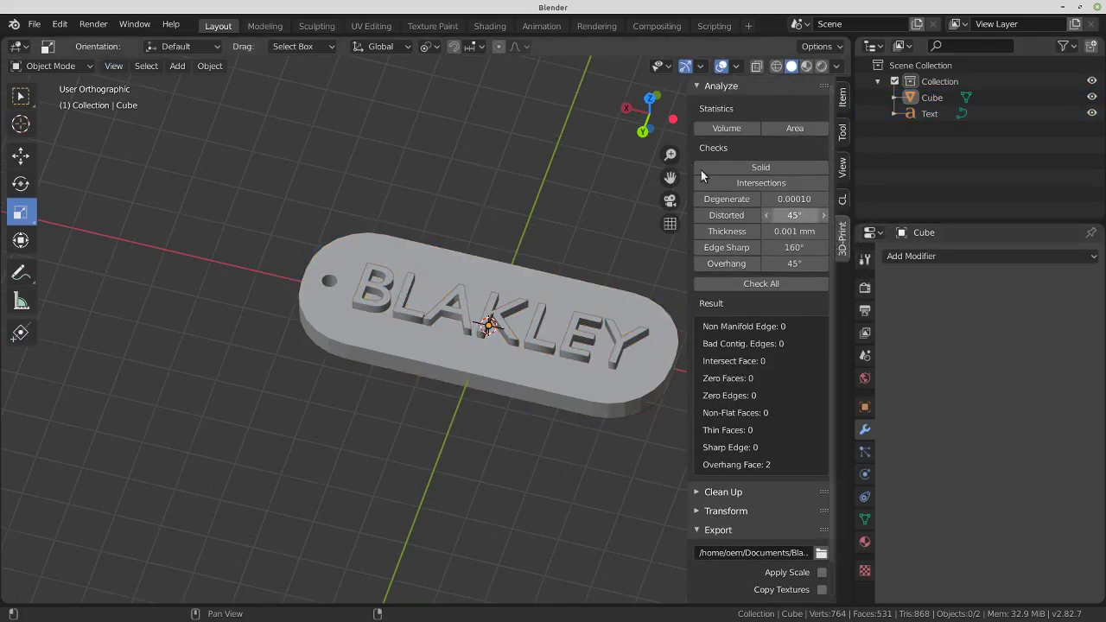
drag(688, 156, 761, 157)
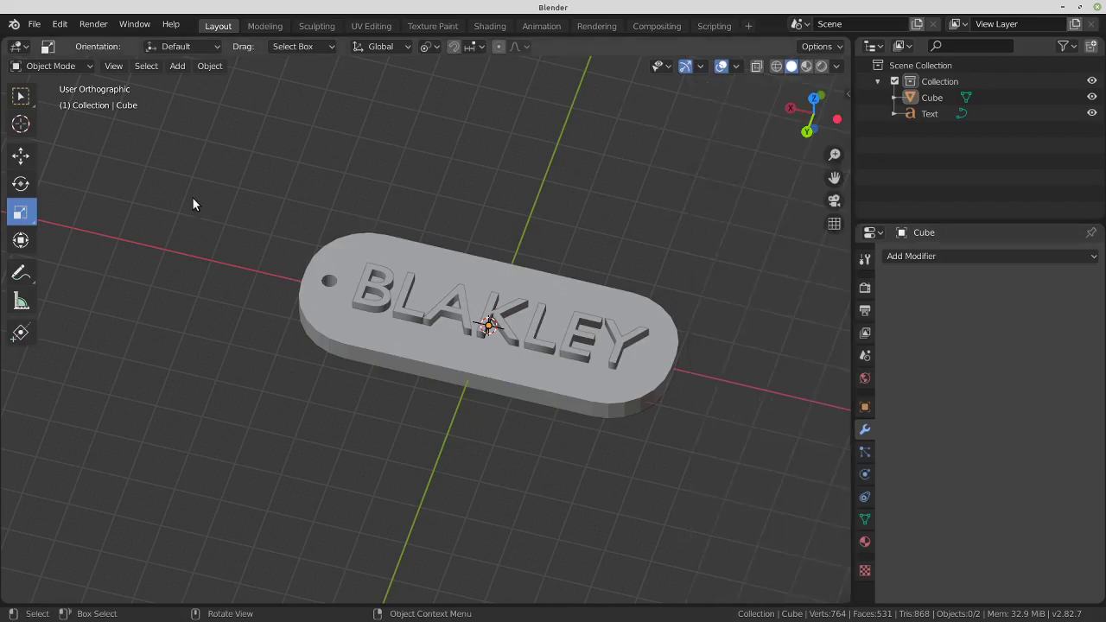
key(a)
click(271, 201)
click(21, 95)
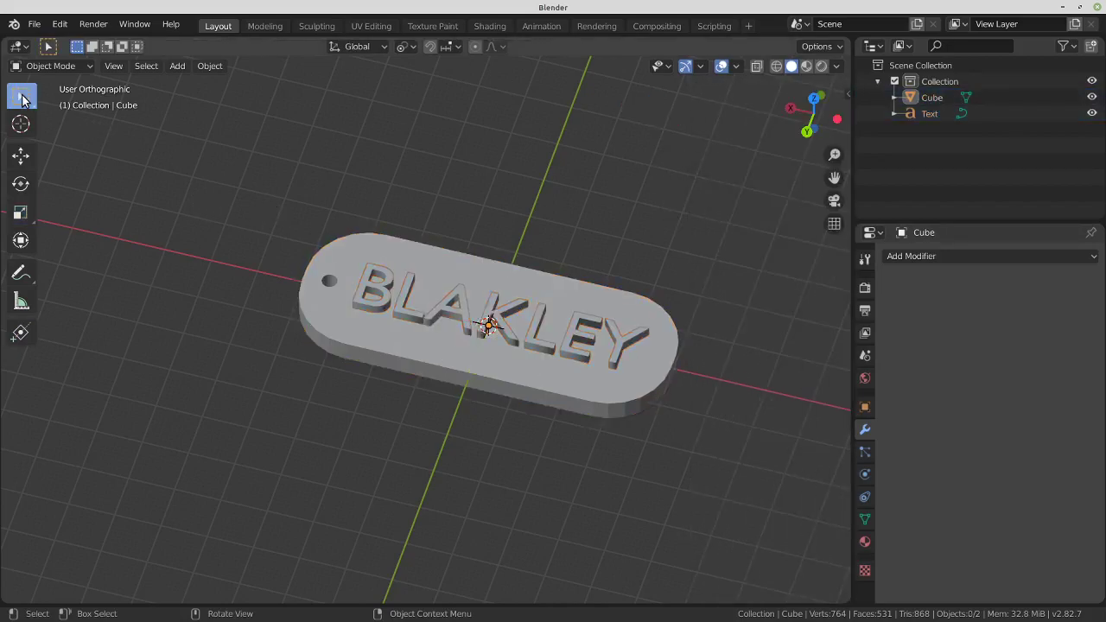
drag(249, 162, 767, 519)
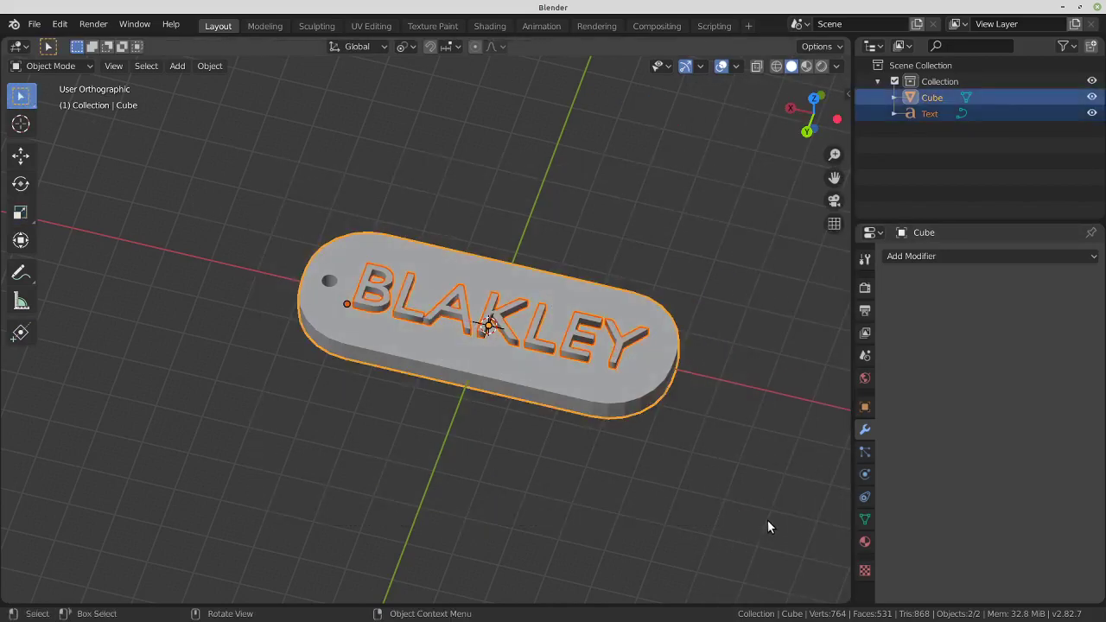
click(417, 179)
key(a)
Export an STL named tag.stl into the Documents/Blakley folder
click(34, 24)
mouse_move(77, 256)
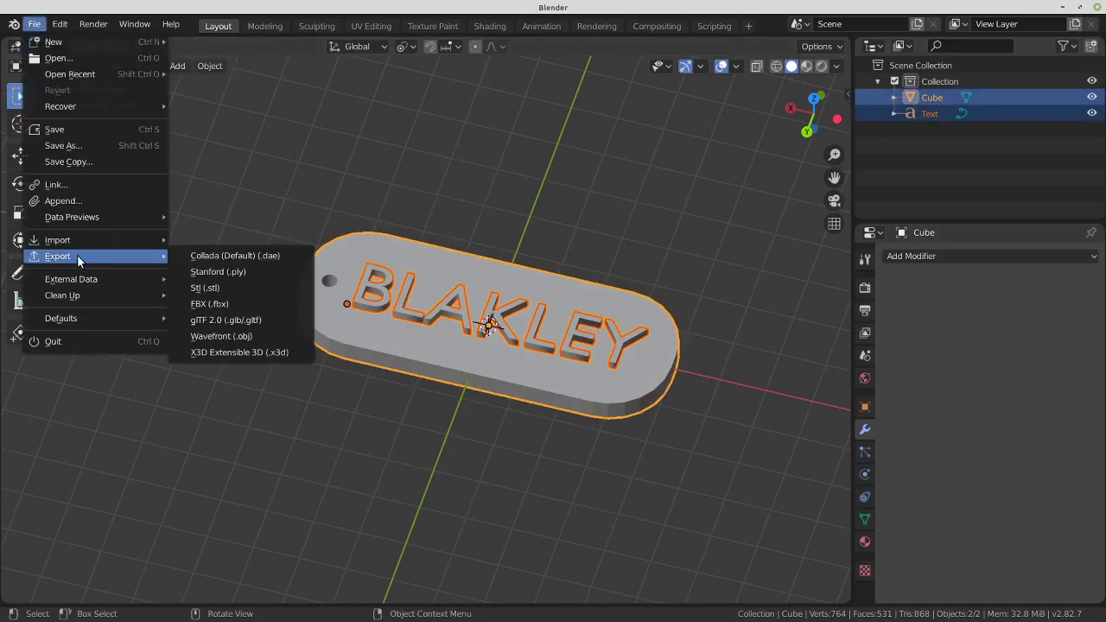
click(229, 288)
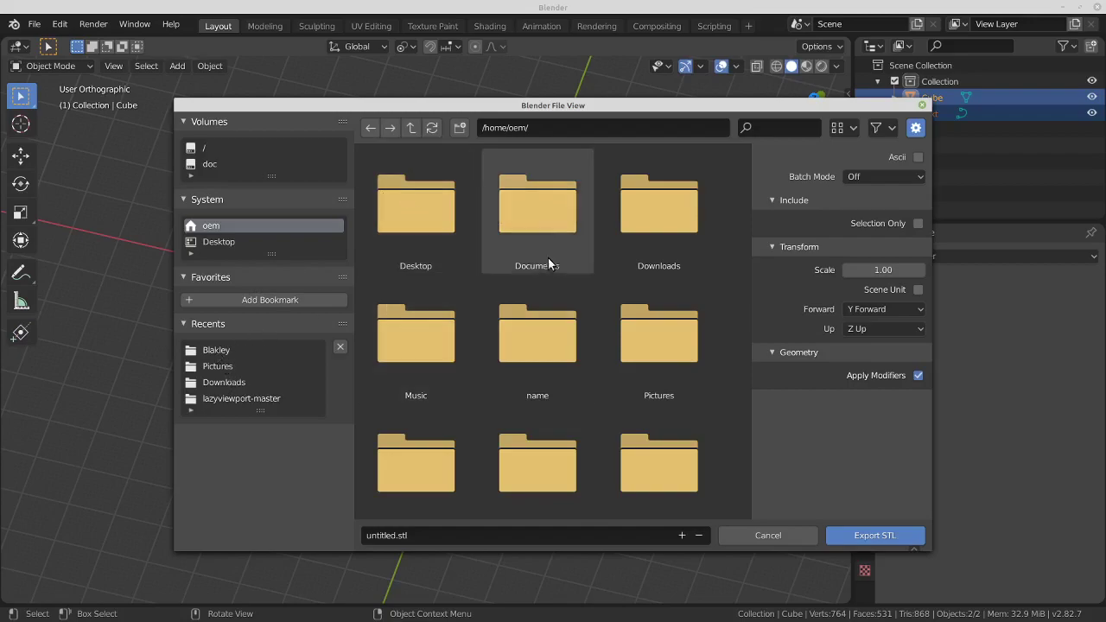
double_click(543, 220)
double_click(402, 215)
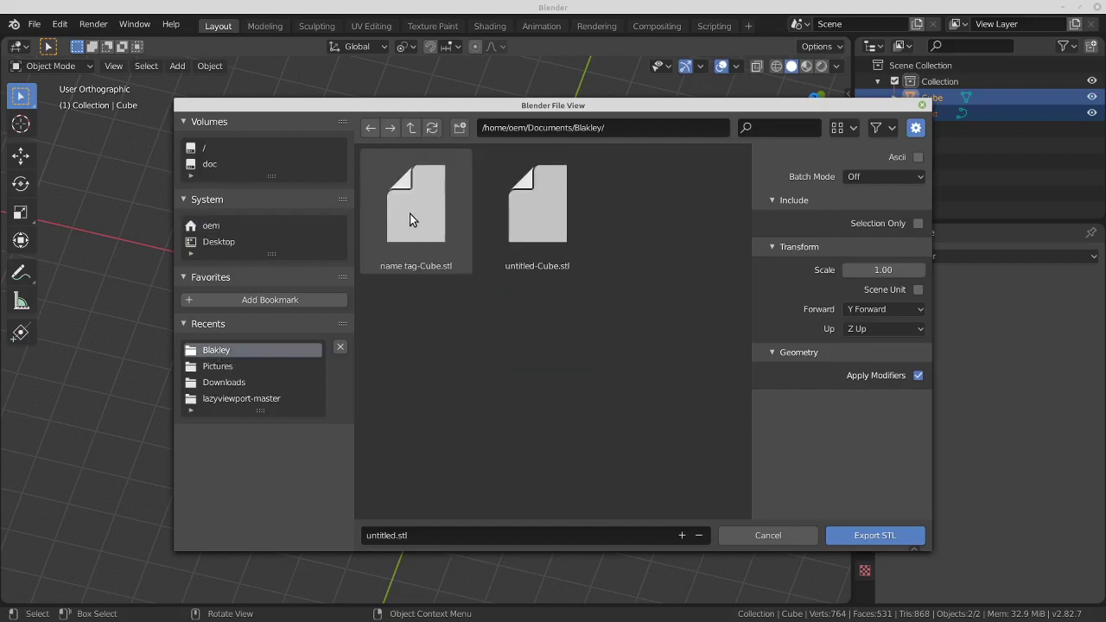
click(458, 532)
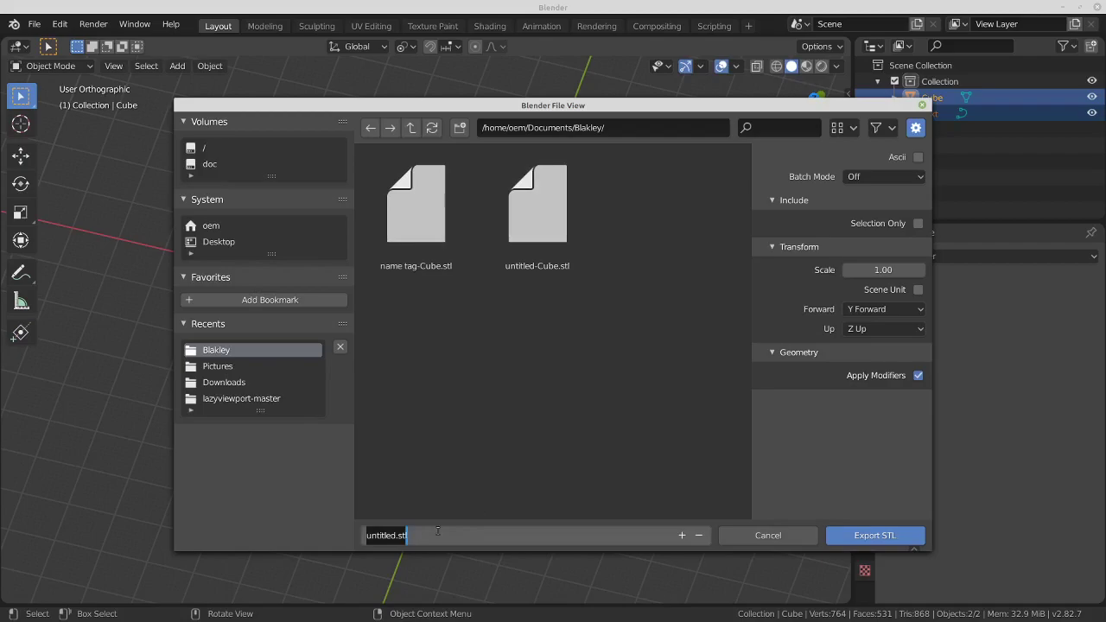
text(name)
key(BackSpace)
key(BackSpace)
key(BackSpace)
key(BackSpace)
text(tag)
key(Return)
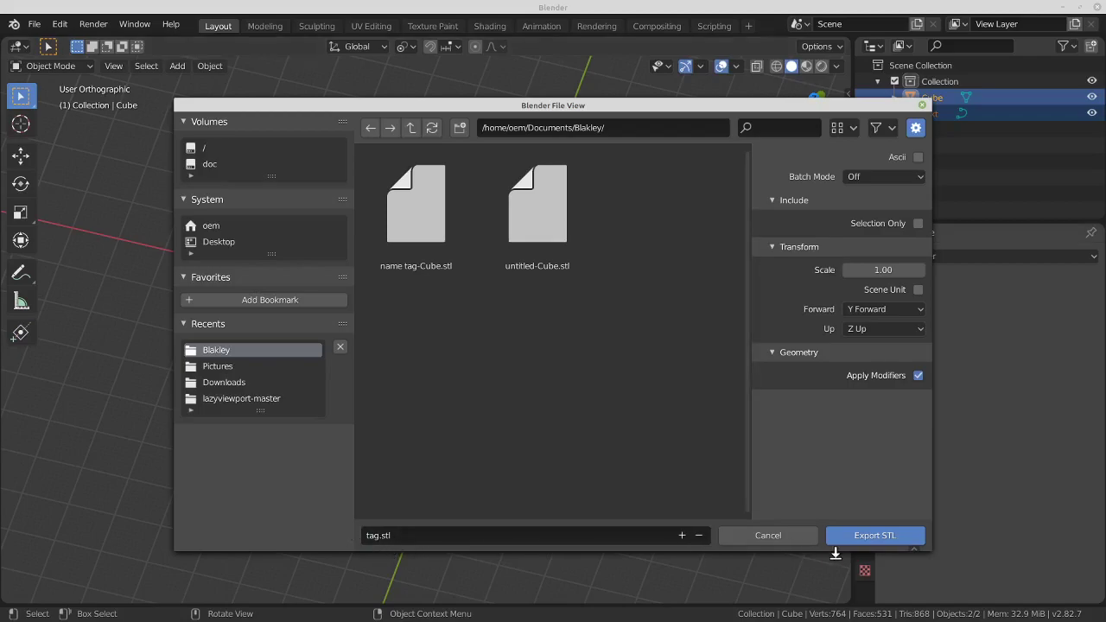
click(871, 535)
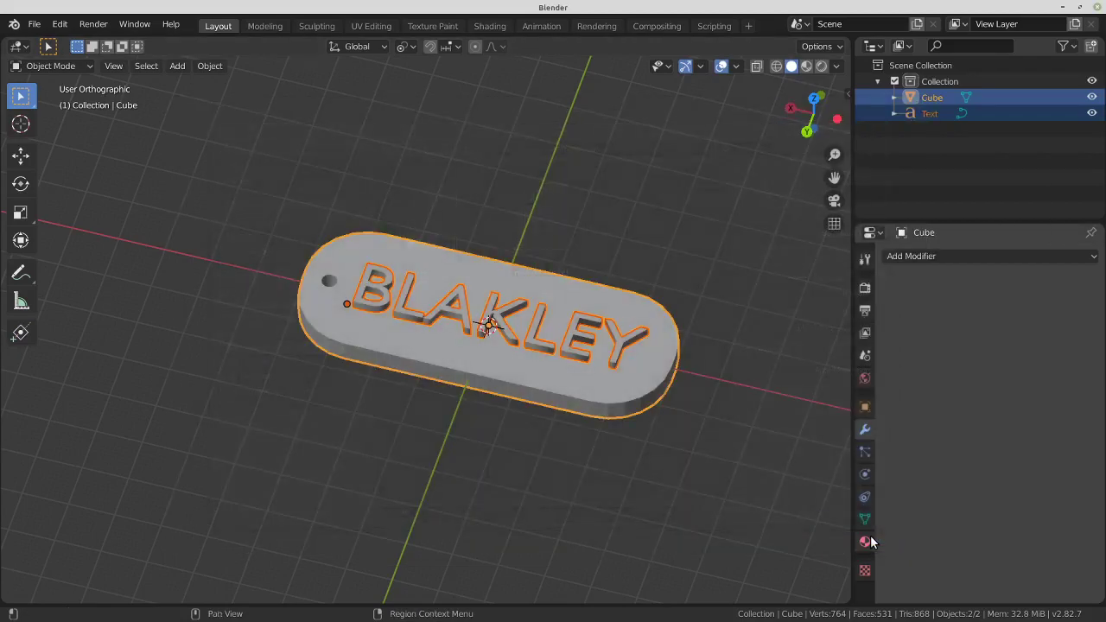